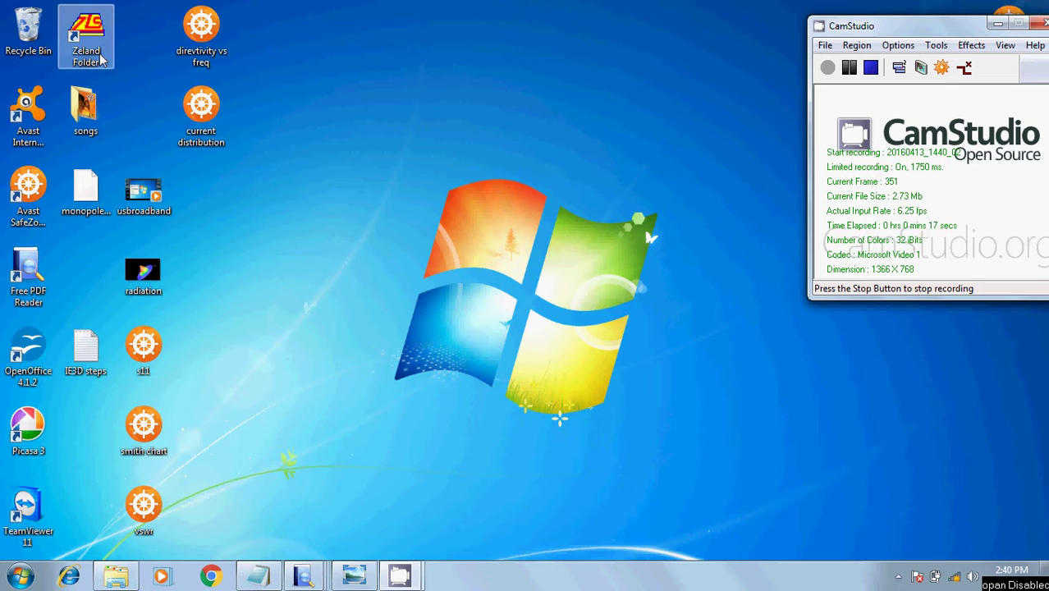
Open the Zeland folder and launch Zeland Program Manager 12.0
{"action": "double_click", "coordinate": [102, 60]}
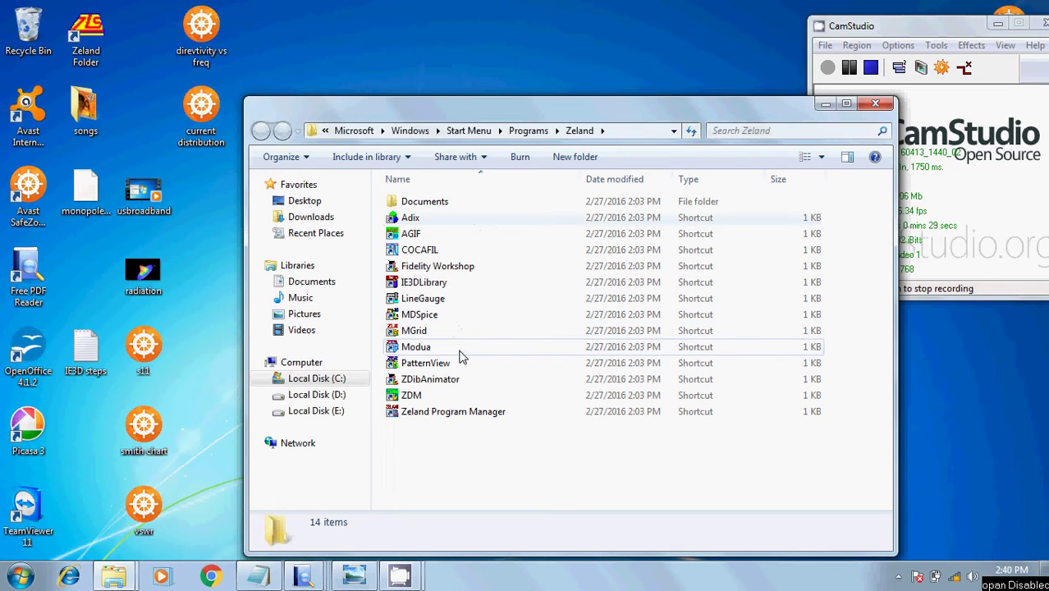
{"action": "double_click", "coordinate": [438, 415]}
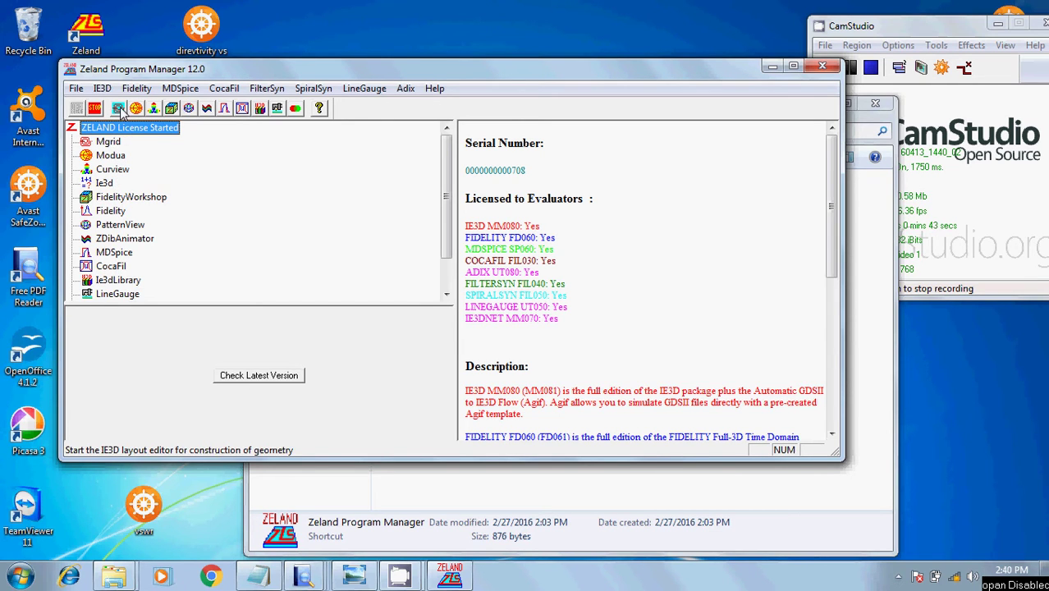
Start IE3D MGrid from Program Manager with a maximized, empty Untitled layout
{"action": "left_click", "coordinate": [120, 113]}
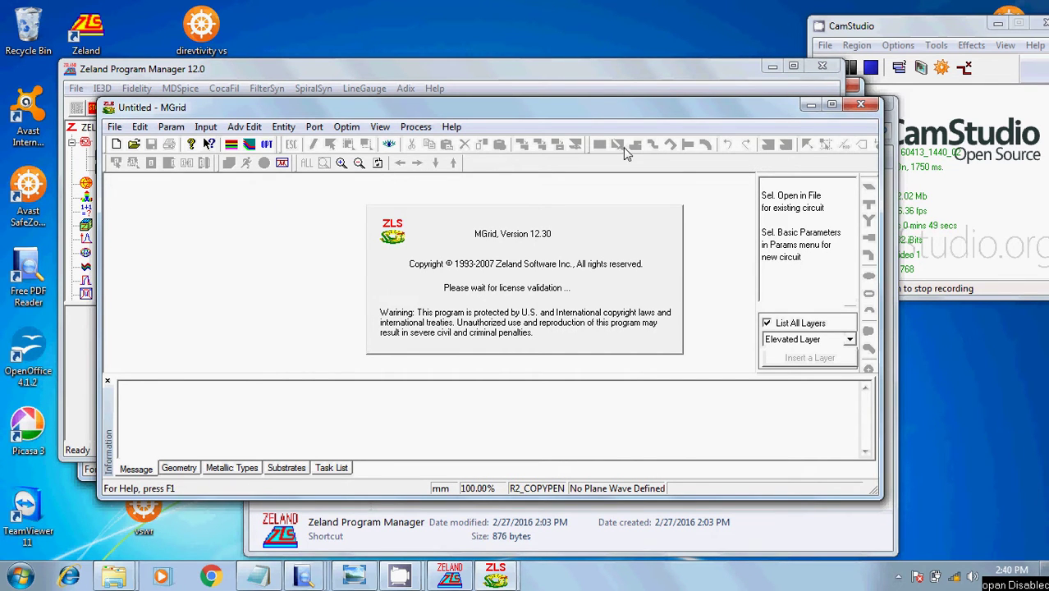
{"action": "left_click", "coordinate": [830, 106]}
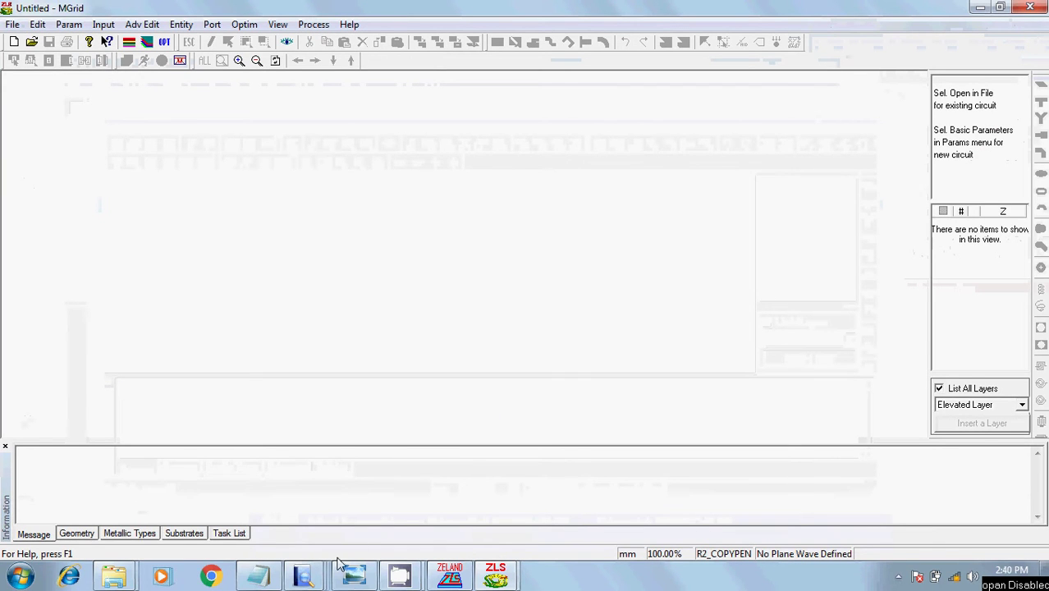
{"action": "mouse_move", "coordinate": [326, 572]}
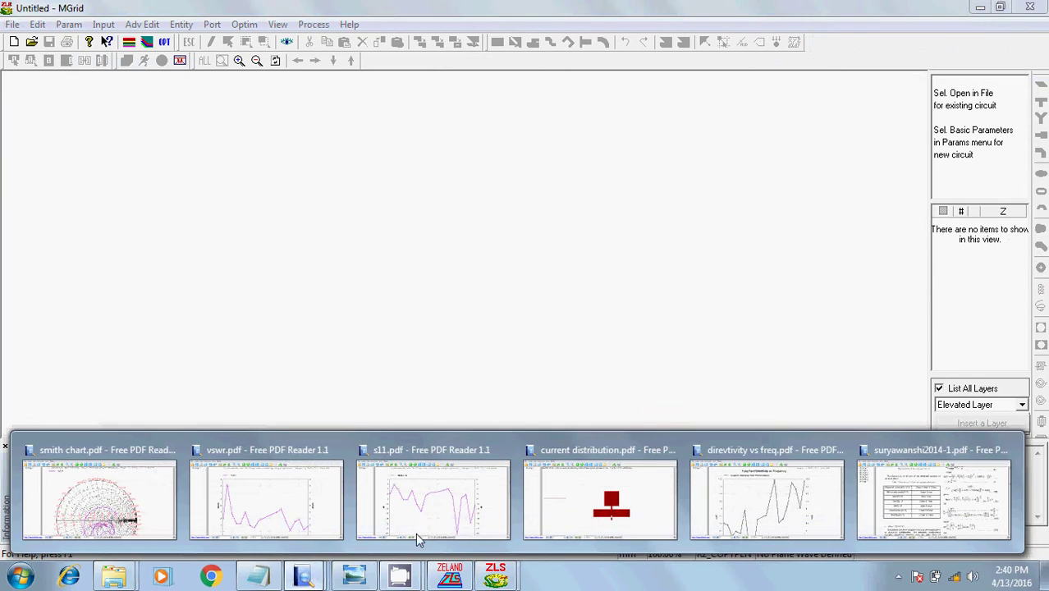
Bring up suryawanshi2014-1.pdf and read Table 1's antenna dimensions (25mm×26mm×1.59mm)
{"action": "left_click", "coordinate": [944, 490]}
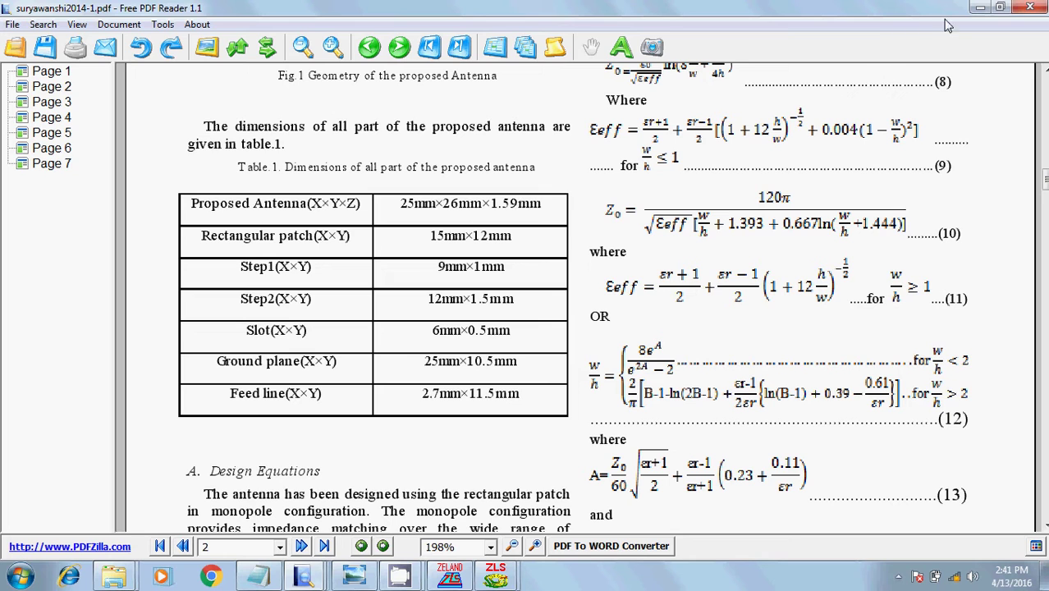
Return to MGrid, keep Basic Parameters length unit in mm, and begin inserting a substrate layer
{"action": "left_click", "coordinate": [979, 7]}
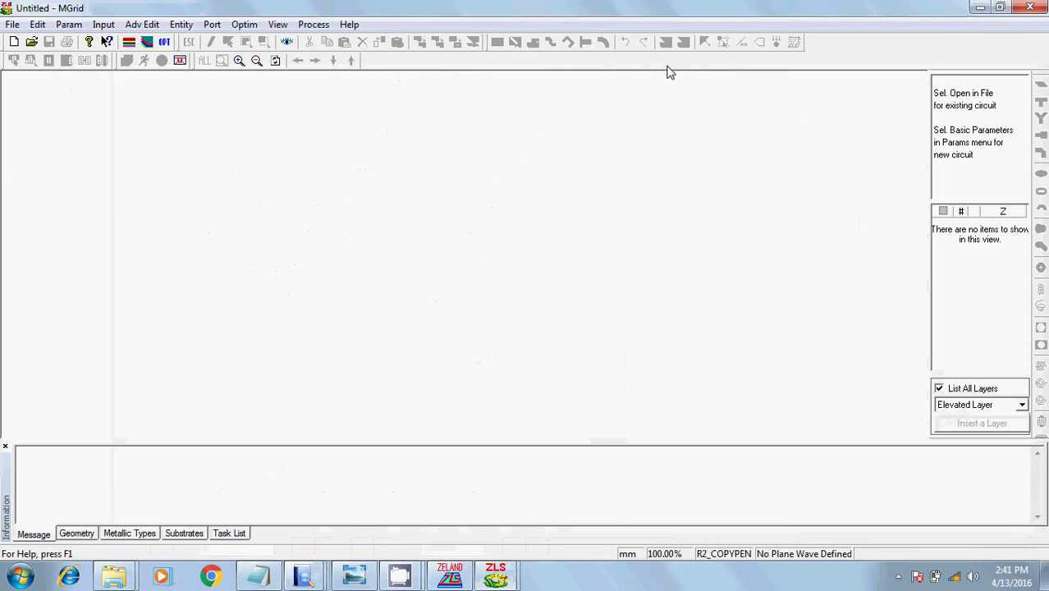
{"action": "left_click", "coordinate": [68, 24]}
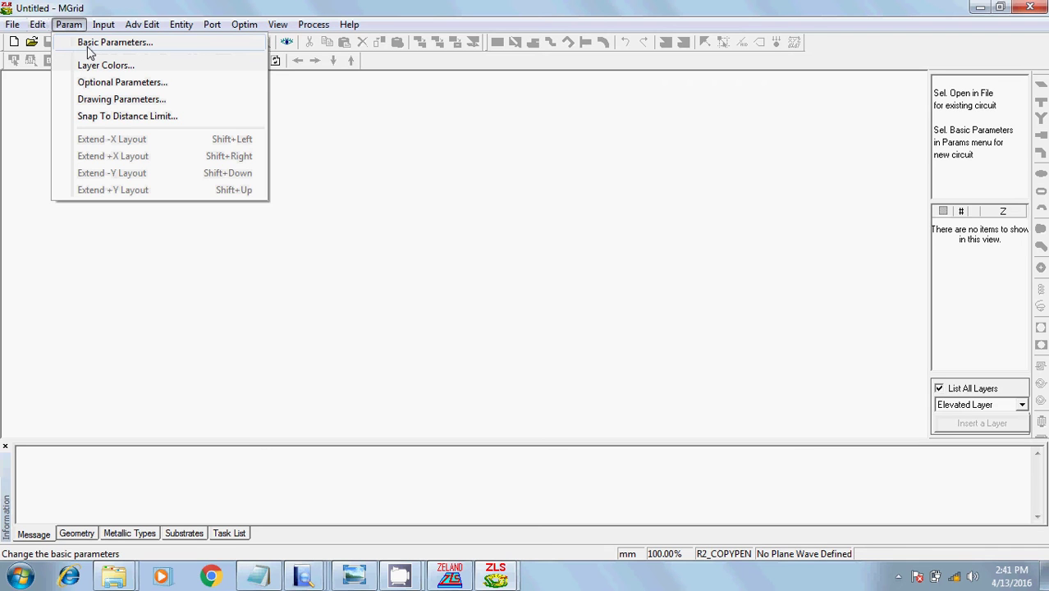
{"action": "left_click", "coordinate": [90, 49]}
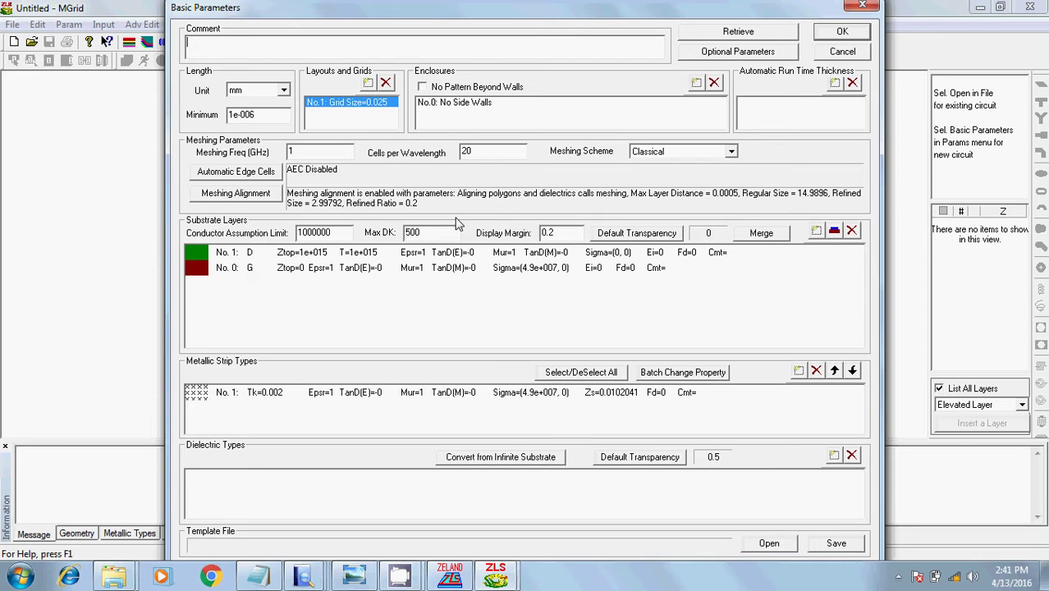
{"action": "left_click", "coordinate": [280, 91]}
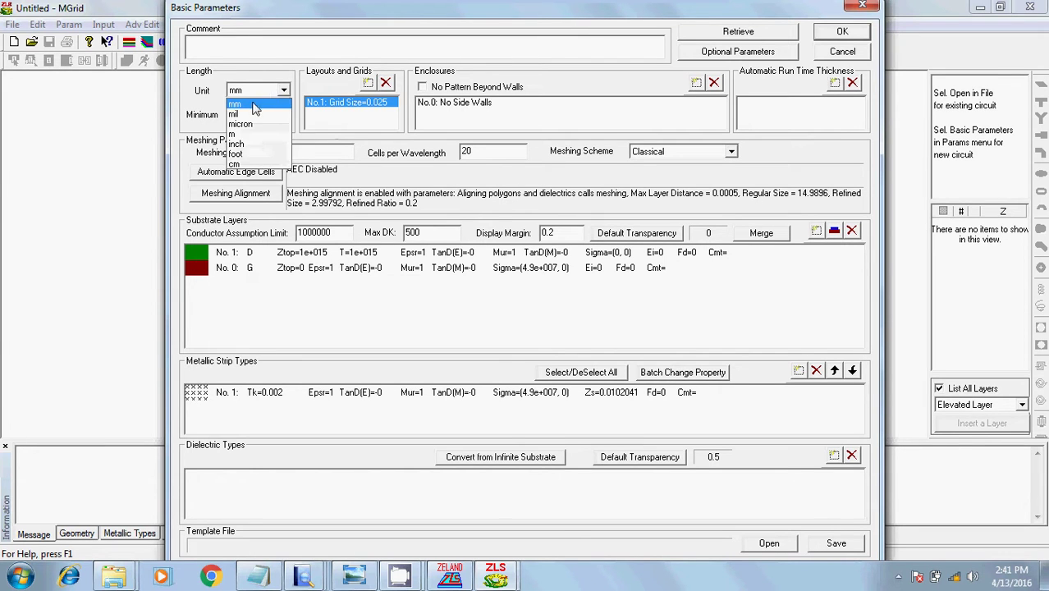
{"action": "left_click", "coordinate": [255, 109]}
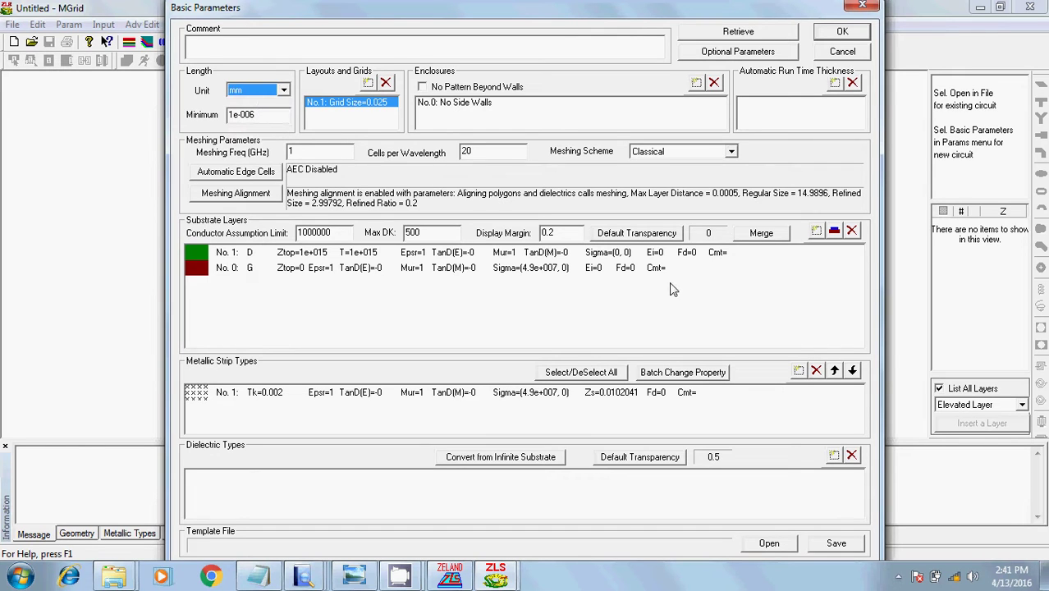
{"action": "left_click", "coordinate": [816, 233]}
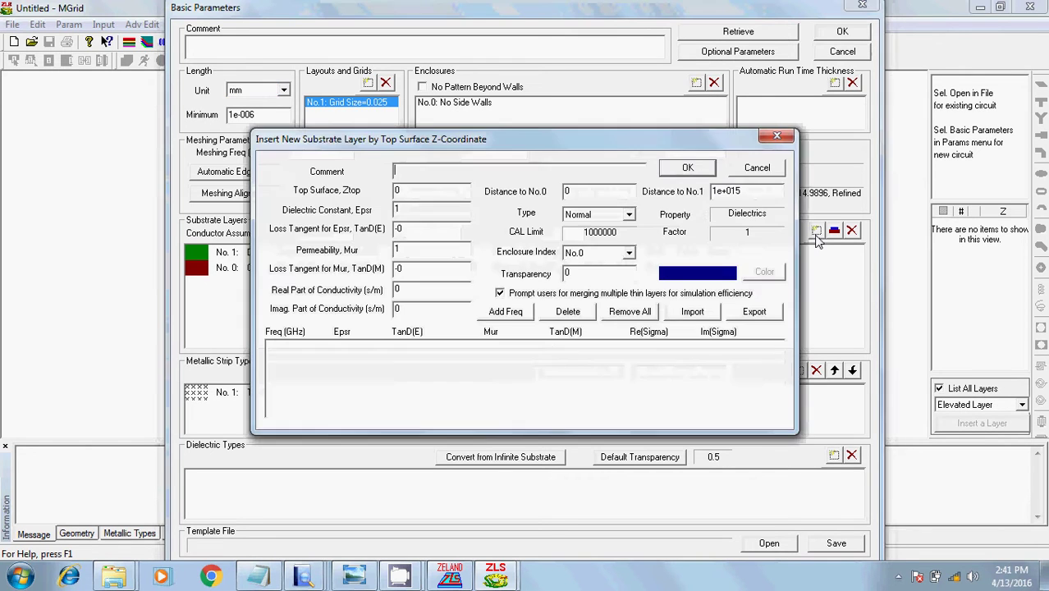
Insert a substrate layer with Ztop 1.59, Epsr 4.4 and TanD(E) 0.01
{"action": "left_click", "coordinate": [415, 196]}
{"action": "key", "text": "BackSpace"}
{"action": "type", "text": "1"}
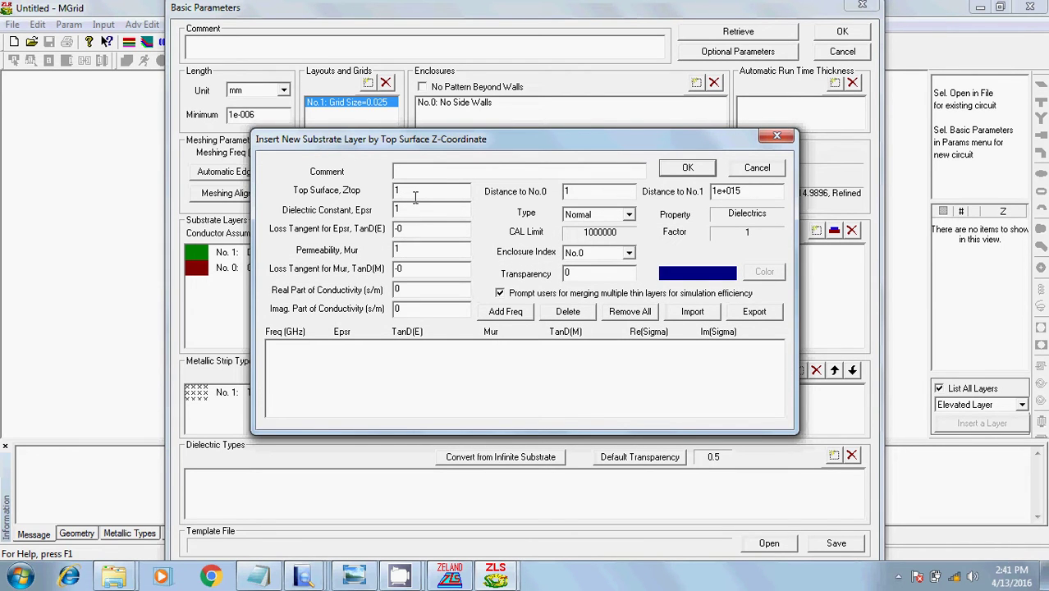
{"action": "type", "text": ".59"}
{"action": "key", "text": "BackSpace"}
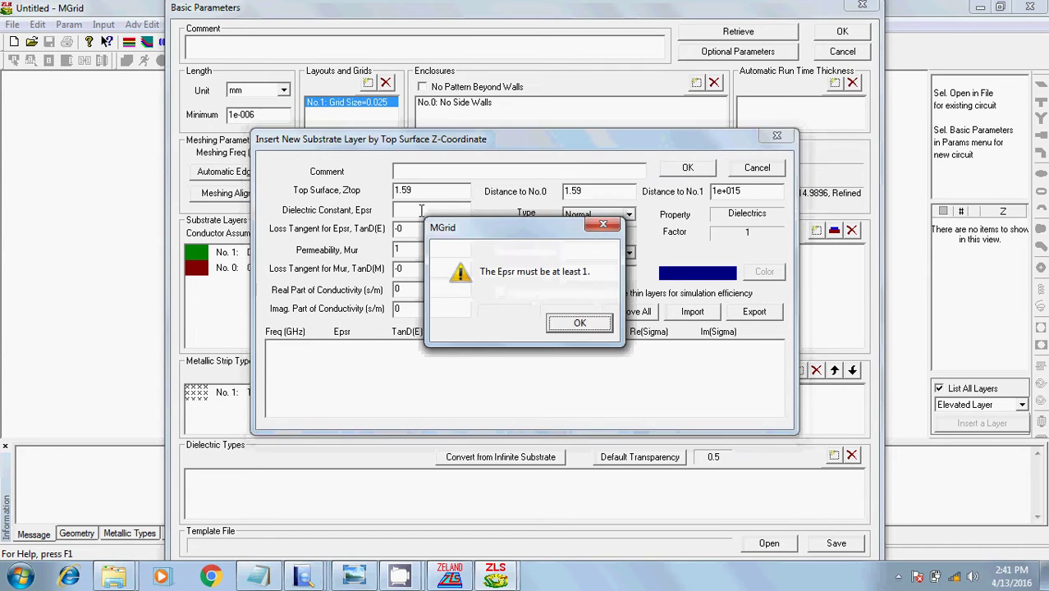
{"action": "left_click", "coordinate": [579, 325]}
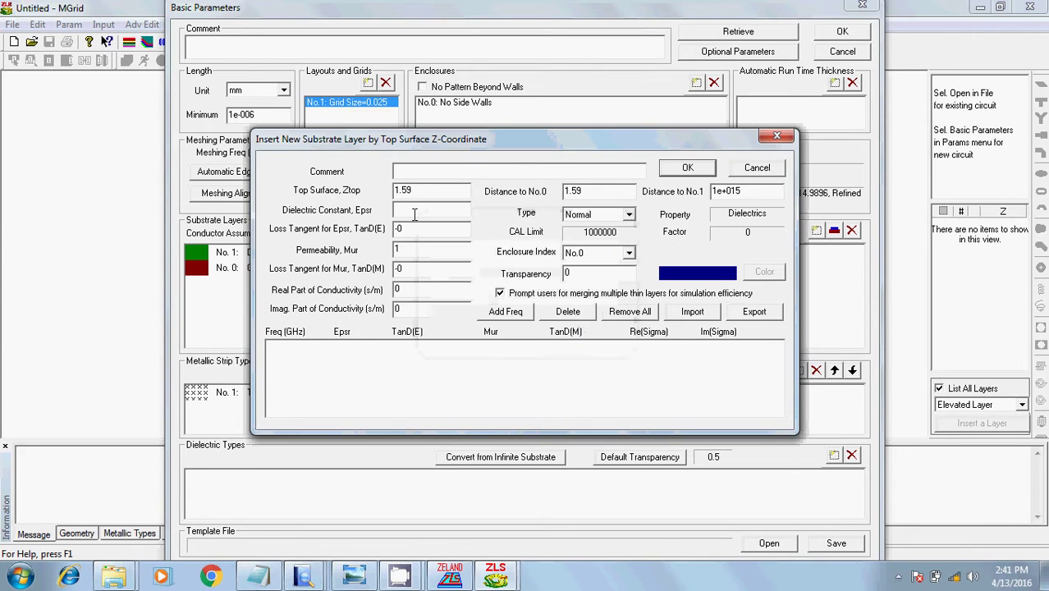
{"action": "type", "text": "4"}
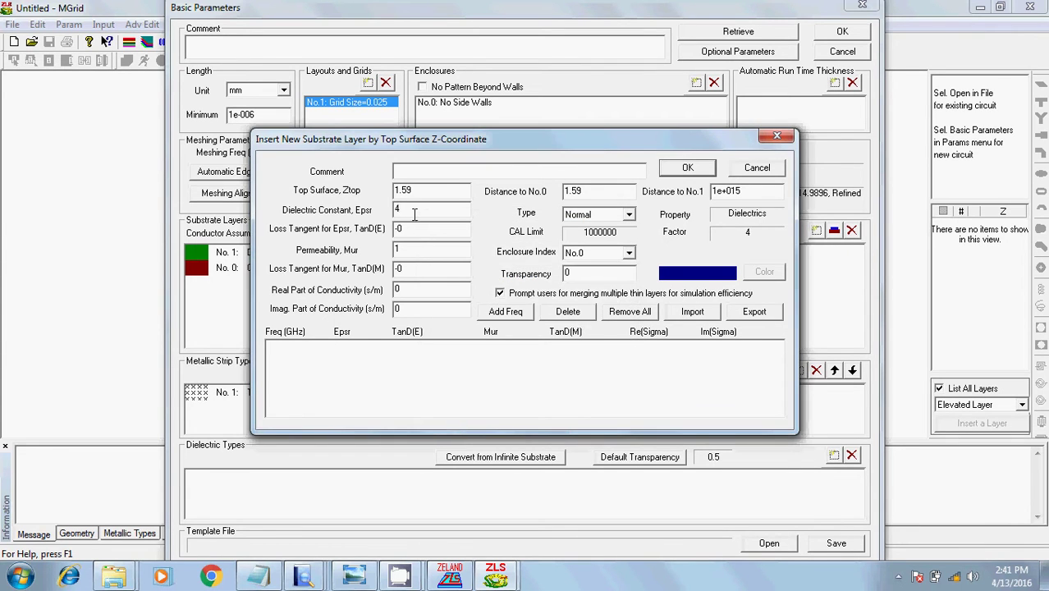
{"action": "type", "text": ".4"}
{"action": "left_click", "coordinate": [410, 228]}
{"action": "key", "text": "BackSpace"}
{"action": "key", "text": "BackSpace"}
{"action": "type", "text": "0.01"}
{"action": "left_click", "coordinate": [688, 168]}
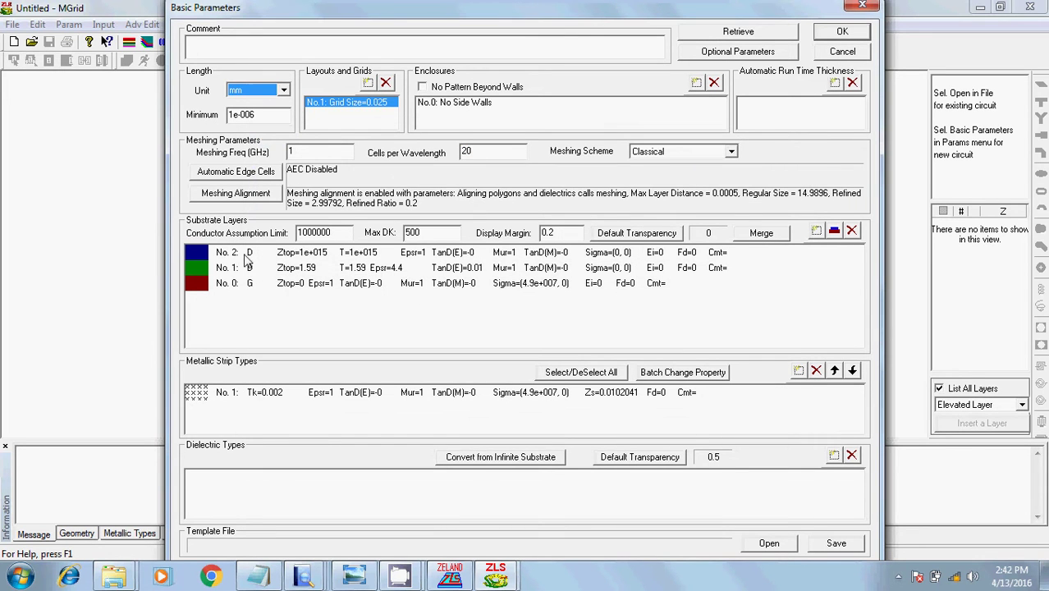
Set layer No. 0's real conductivity to 0, giving Sigma=(0, 0)
{"action": "left_click", "coordinate": [290, 288]}
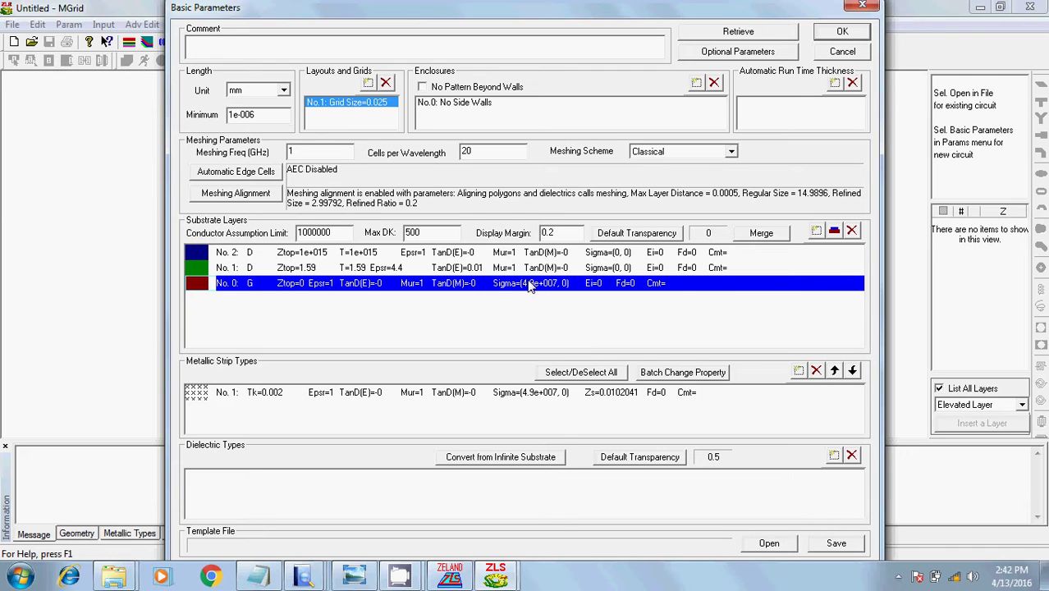
{"action": "double_click", "coordinate": [481, 284]}
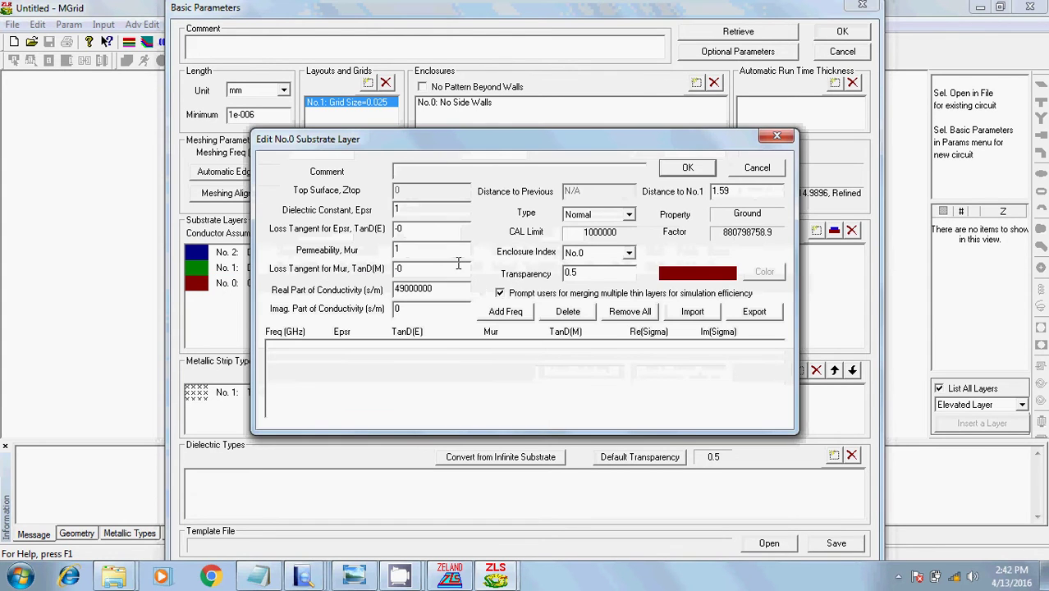
{"action": "left_click", "coordinate": [455, 290]}
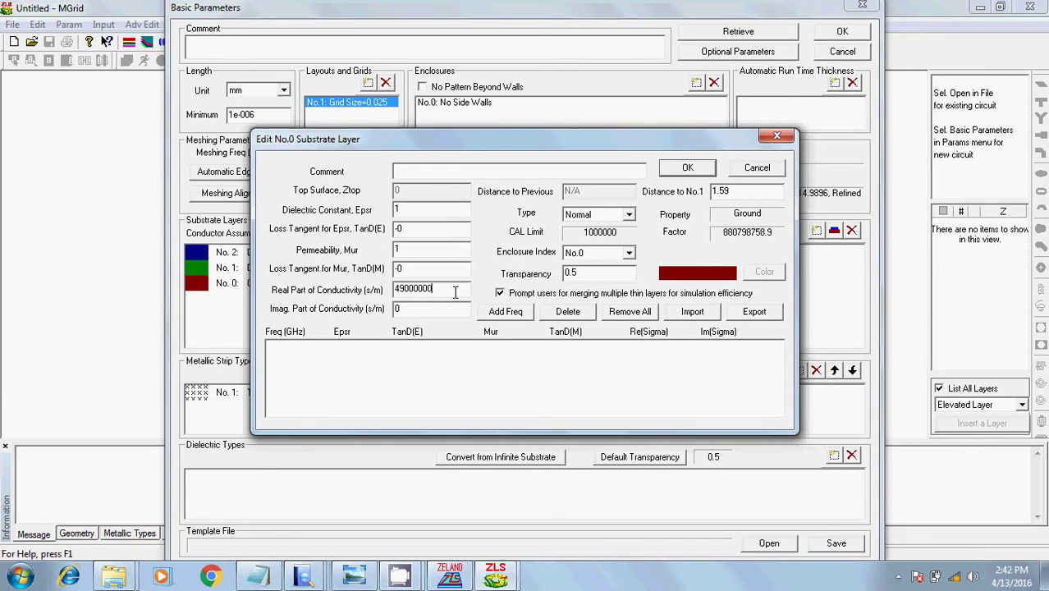
{"action": "key", "text": "BackSpace"}
{"action": "key", "text": "BackSpace"}
{"action": "key", "text": "BackSpace"}
{"action": "key", "text": "BackSpace"}
{"action": "key", "text": "BackSpace"}
{"action": "key", "text": "BackSpace"}
{"action": "key", "text": "BackSpace"}
{"action": "key", "text": "BackSpace"}
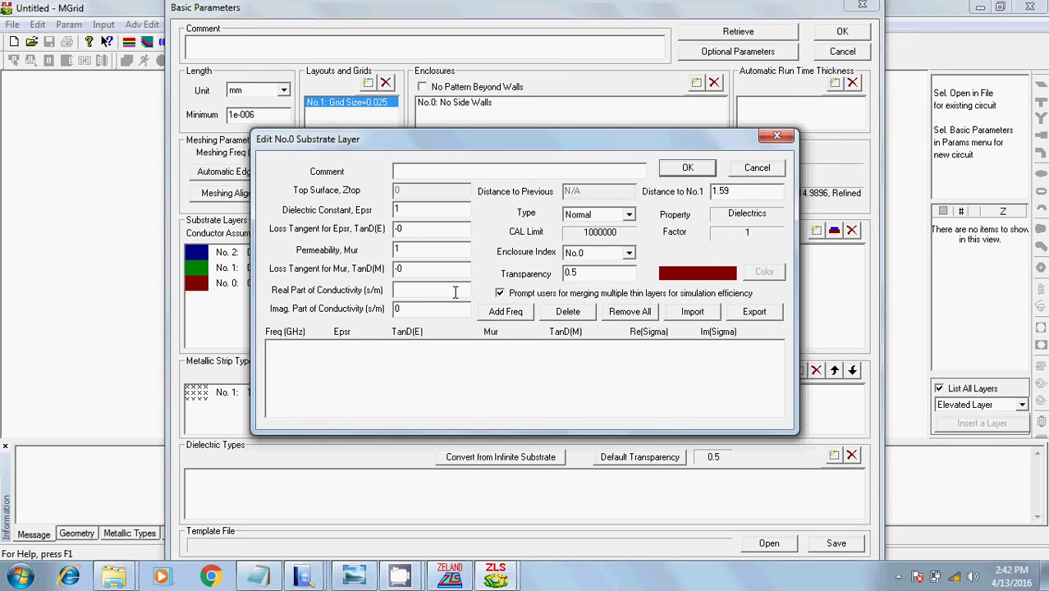
{"action": "type", "text": "0"}
{"action": "left_click", "coordinate": [697, 174]}
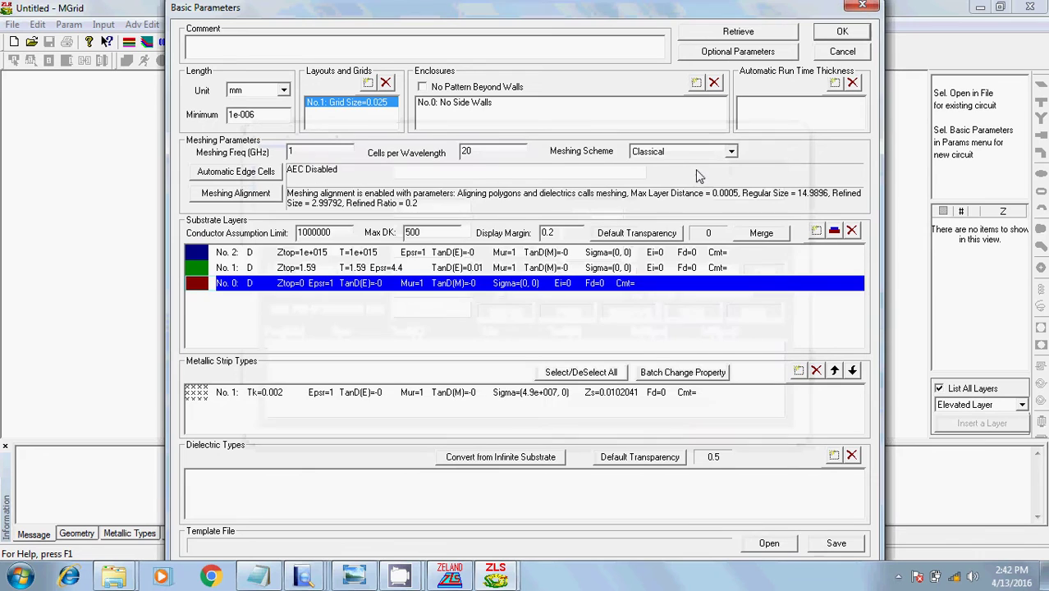
Apply the substrate settings and anchor a new rectangle's lower-left corner at (-12.5, -13, 0)
{"action": "left_click", "coordinate": [845, 33]}
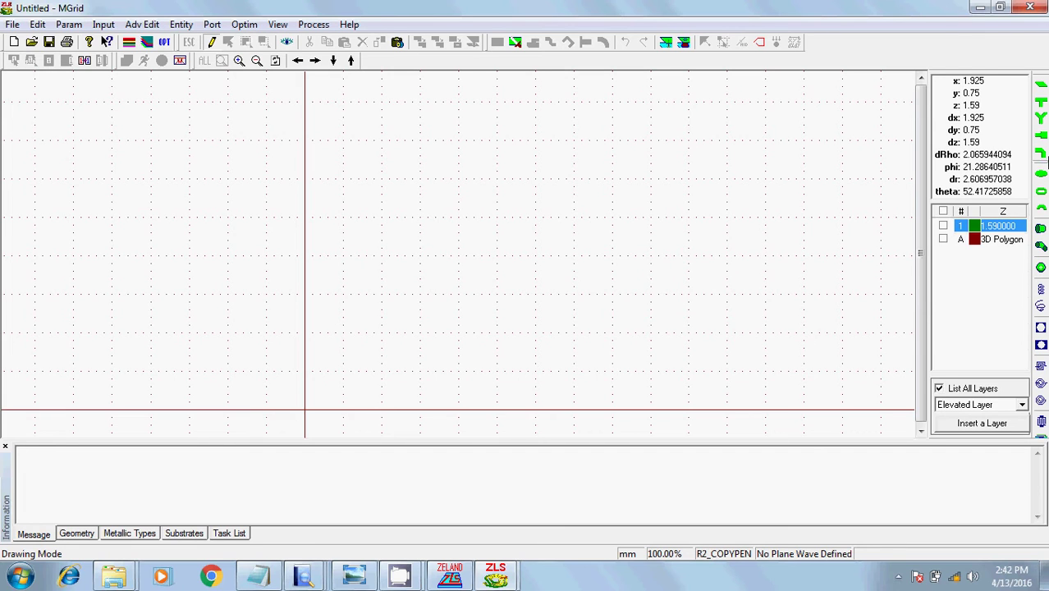
{"action": "left_click", "coordinate": [1040, 90]}
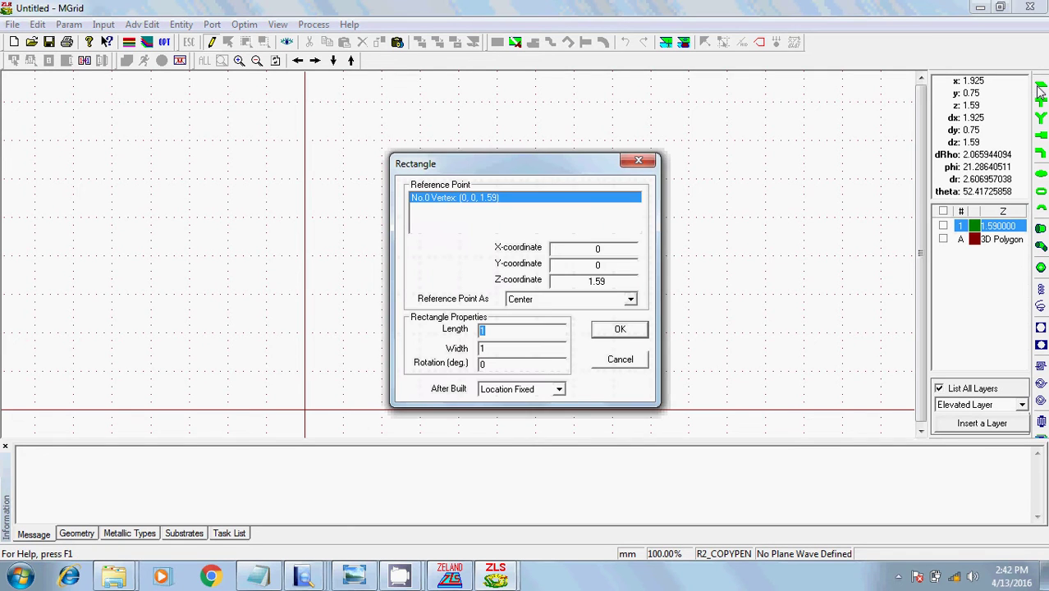
{"action": "left_click", "coordinate": [621, 250]}
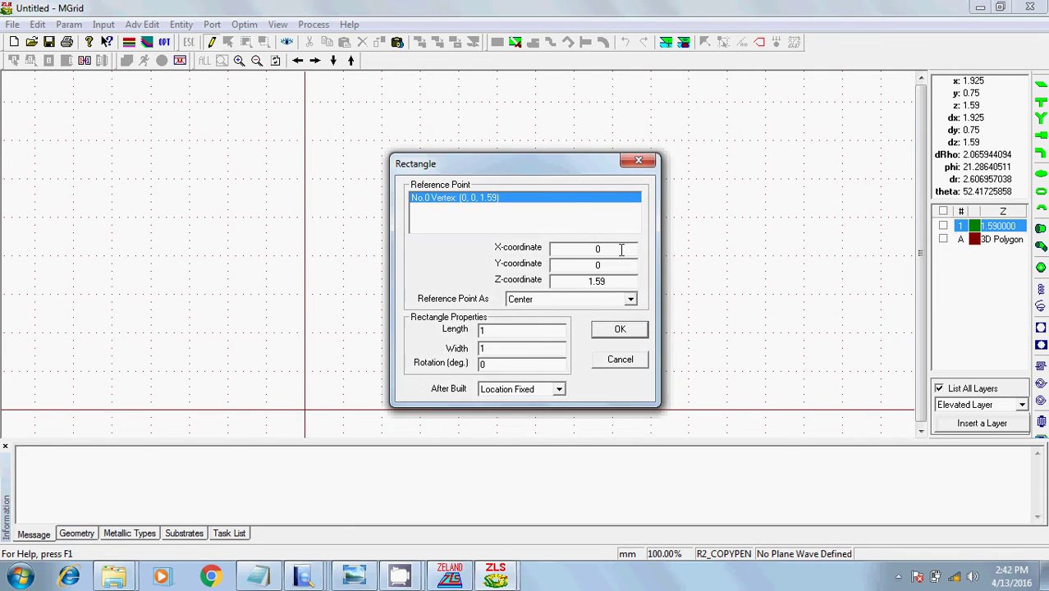
{"action": "key", "text": "BackSpace"}
{"action": "type", "text": "-12.5"}
{"action": "key", "text": "Tab"}
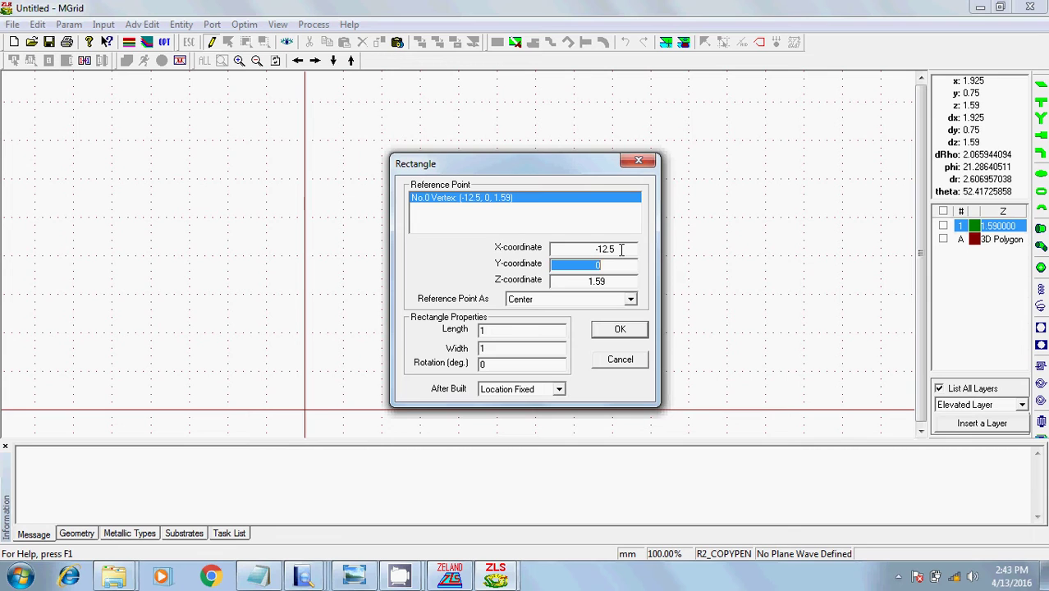
{"action": "type", "text": "-13"}
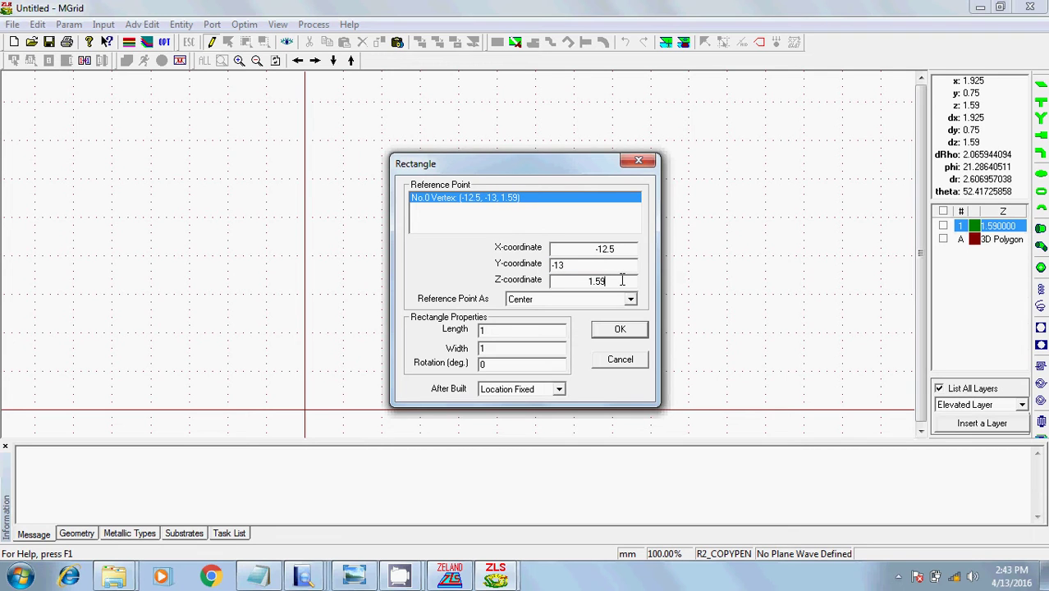
{"action": "left_click", "coordinate": [623, 280]}
{"action": "key", "text": "BackSpace"}
{"action": "key", "text": "BackSpace"}
{"action": "key", "text": "BackSpace"}
{"action": "key", "text": "BackSpace"}
{"action": "type", "text": "0"}
{"action": "left_click", "coordinate": [633, 302]}
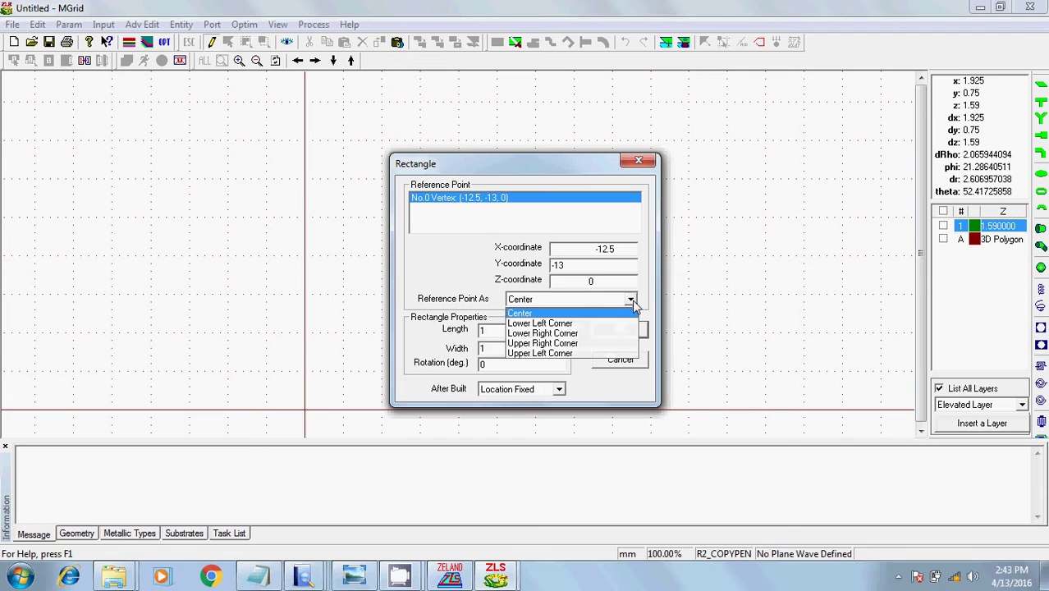
{"action": "left_click", "coordinate": [561, 325]}
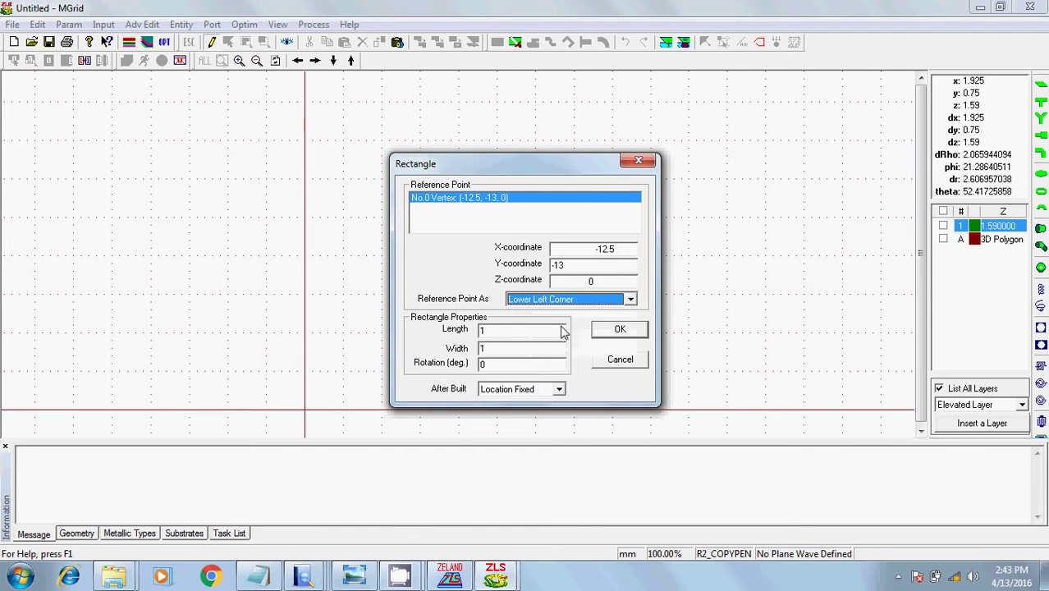
Give the rectangle length 25 and width 10.5 and create it
{"action": "left_click", "coordinate": [541, 329]}
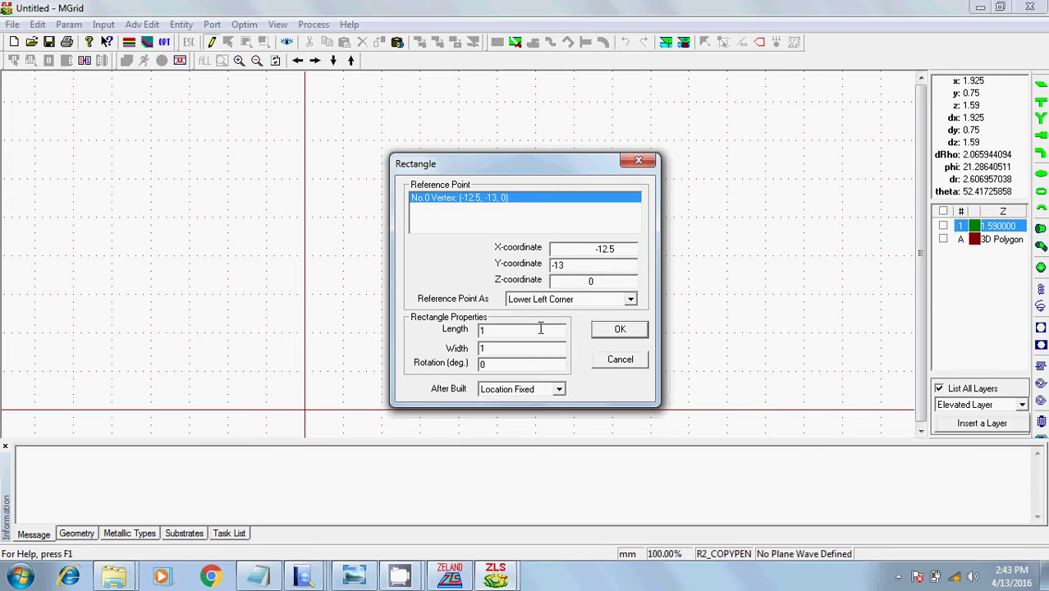
{"action": "key", "text": "BackSpace"}
{"action": "type", "text": "25"}
{"action": "key", "text": "Tab"}
{"action": "type", "text": "1"}
{"action": "left_click", "coordinate": [619, 330]}
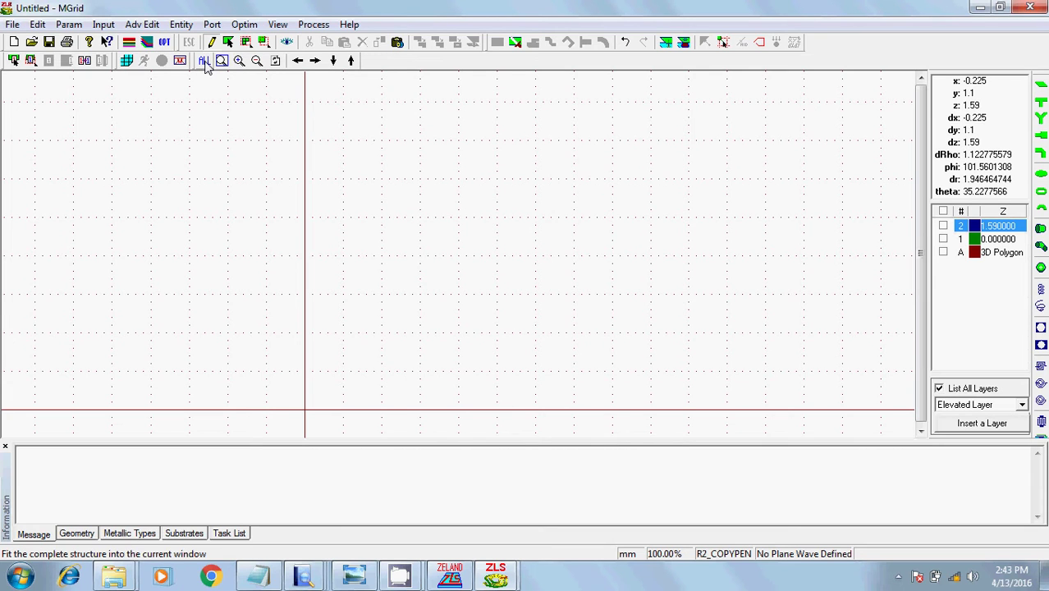
Enable the 1.59 layer and anchor a new rectangle's lower-left corner at (-7.5, 1)
{"action": "left_click", "coordinate": [204, 60]}
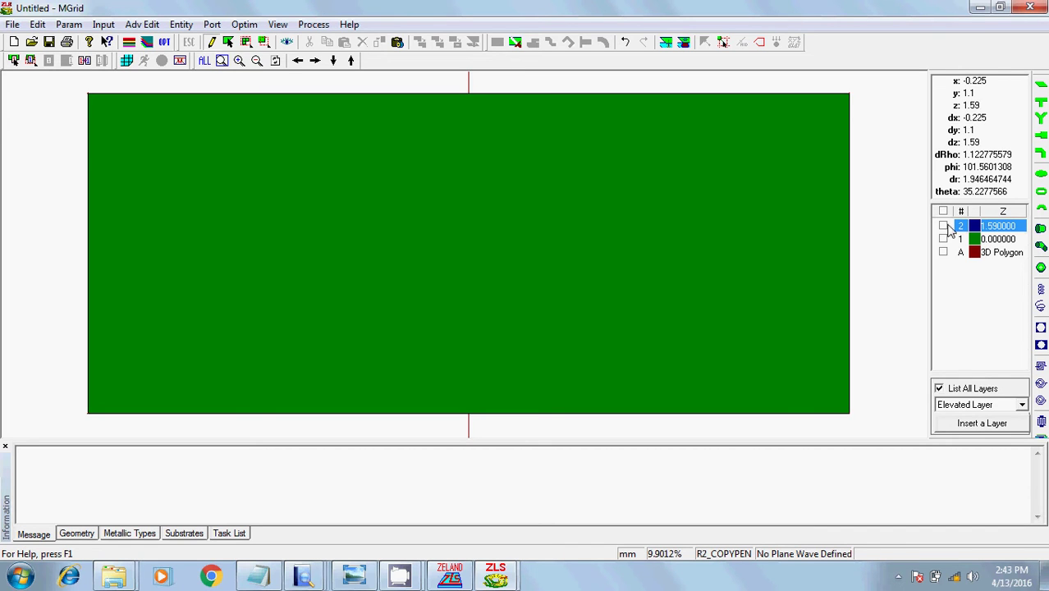
{"action": "left_click", "coordinate": [943, 226]}
{"action": "left_click", "coordinate": [1041, 86]}
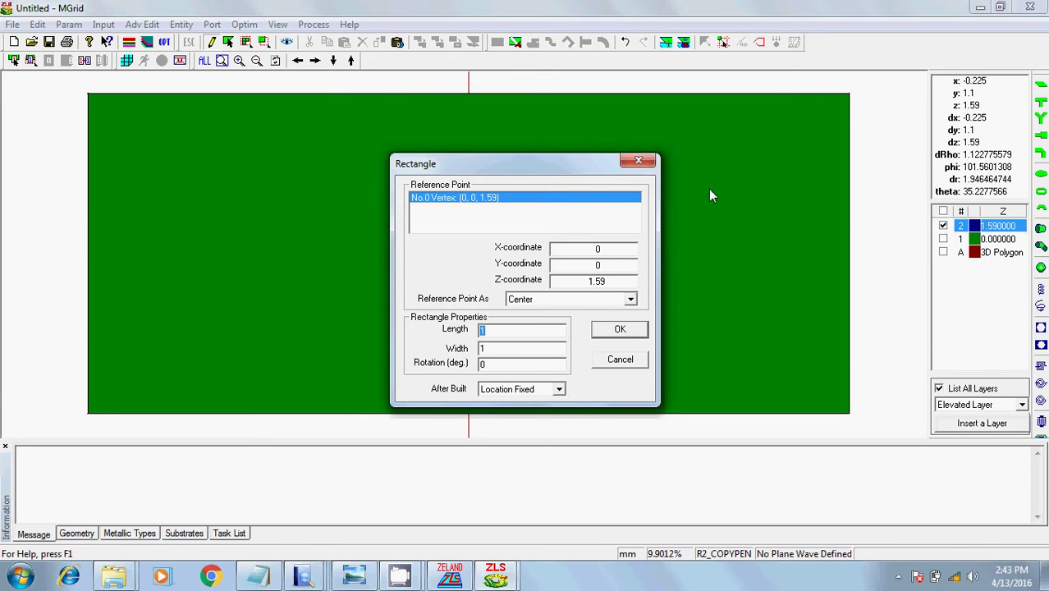
{"action": "left_click", "coordinate": [609, 250]}
{"action": "type", "text": "-7.5"}
{"action": "key", "text": "Tab"}
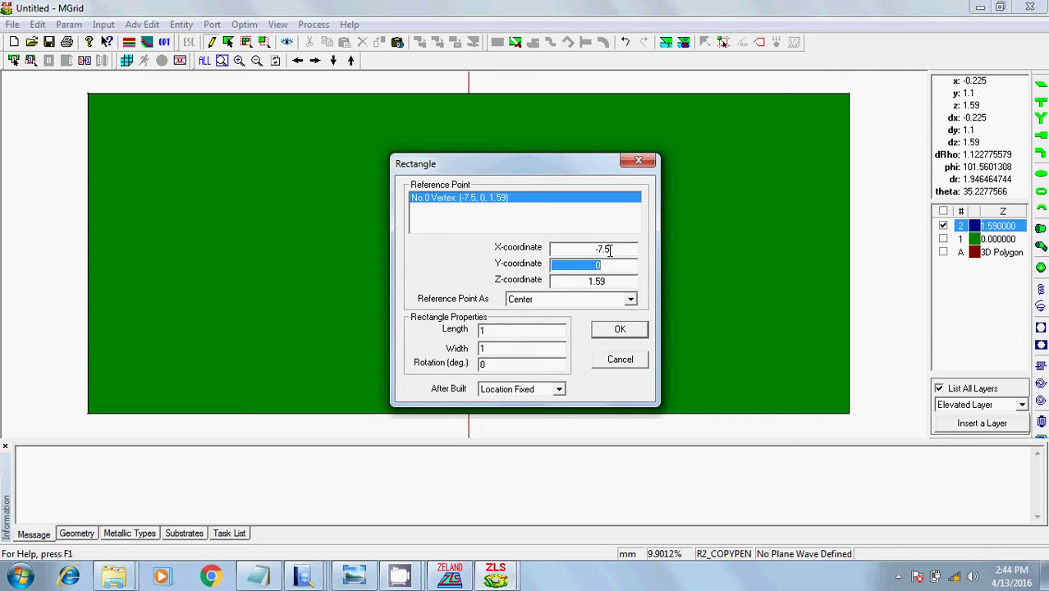
{"action": "type", "text": "-"}
{"action": "type", "text": "1"}
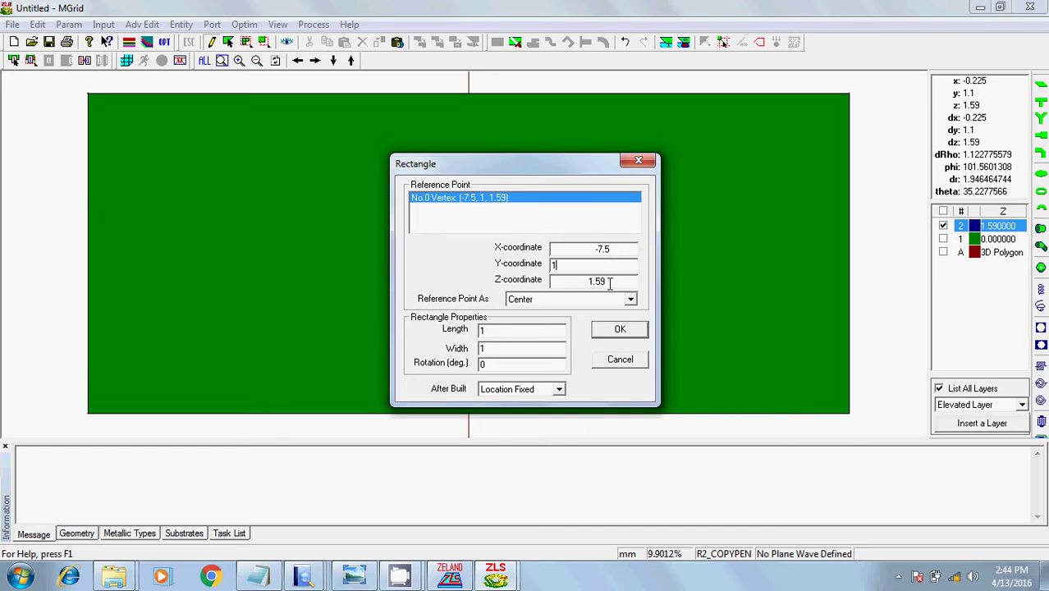
{"action": "left_click", "coordinate": [632, 300]}
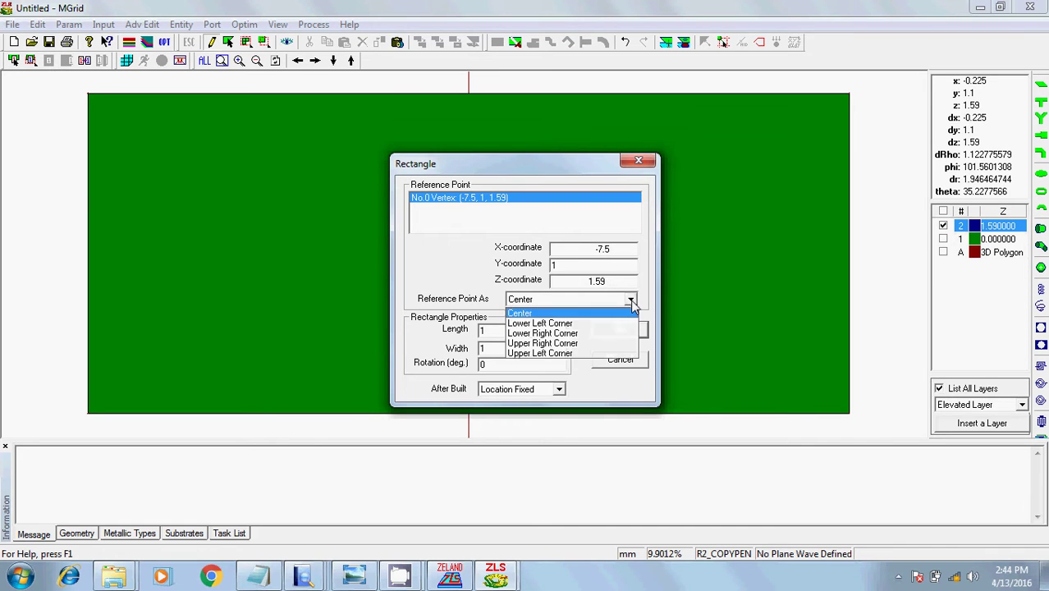
{"action": "left_click", "coordinate": [583, 321]}
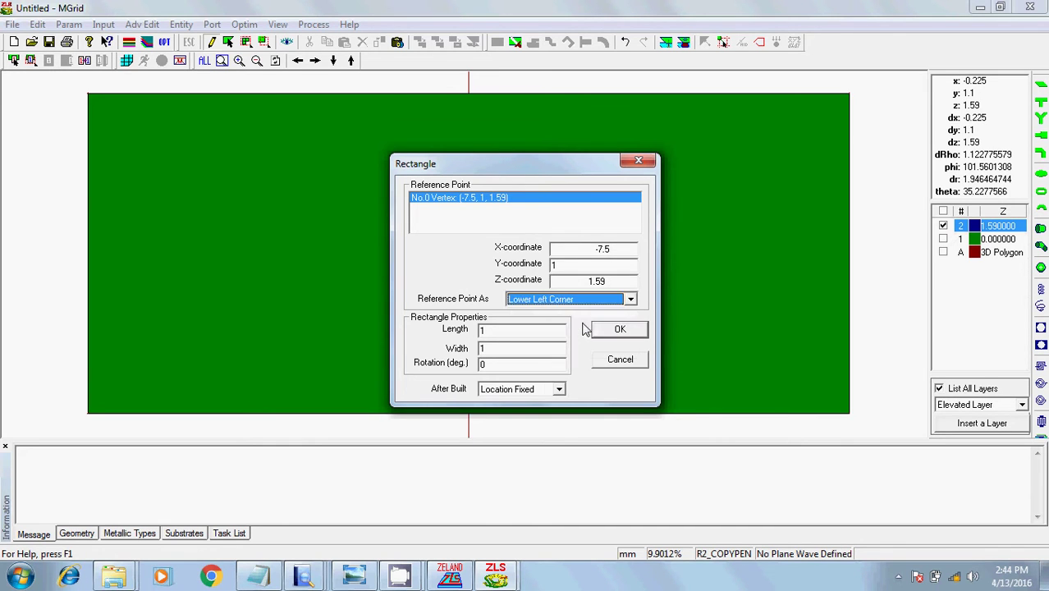
Give the patch rectangle length 15 and width 12 and create it
{"action": "left_click", "coordinate": [506, 329]}
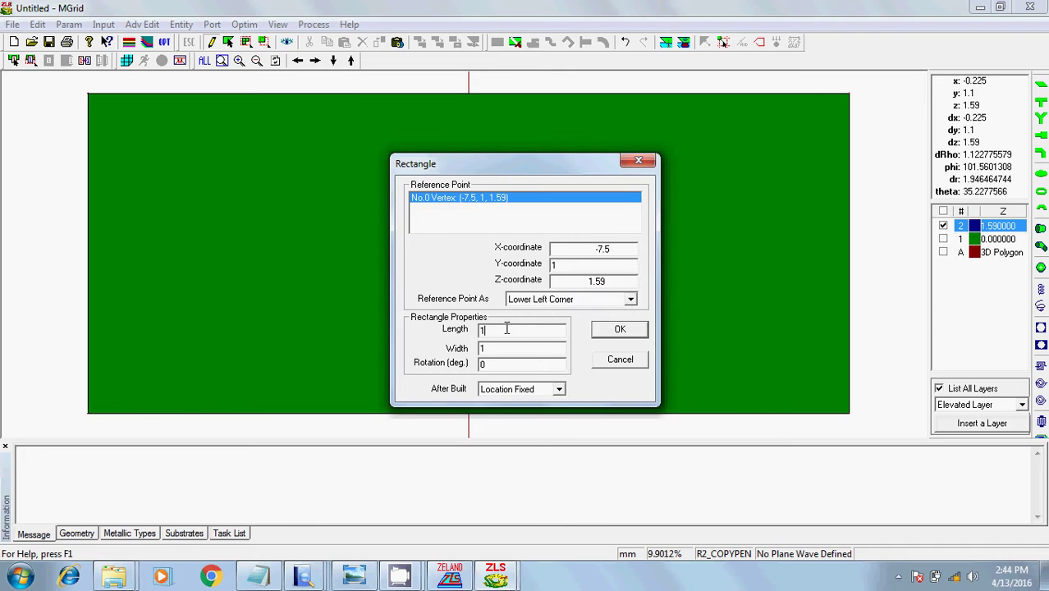
{"action": "type", "text": "15"}
{"action": "key", "text": "Tab"}
{"action": "type", "text": "12"}
{"action": "left_click", "coordinate": [620, 330]}
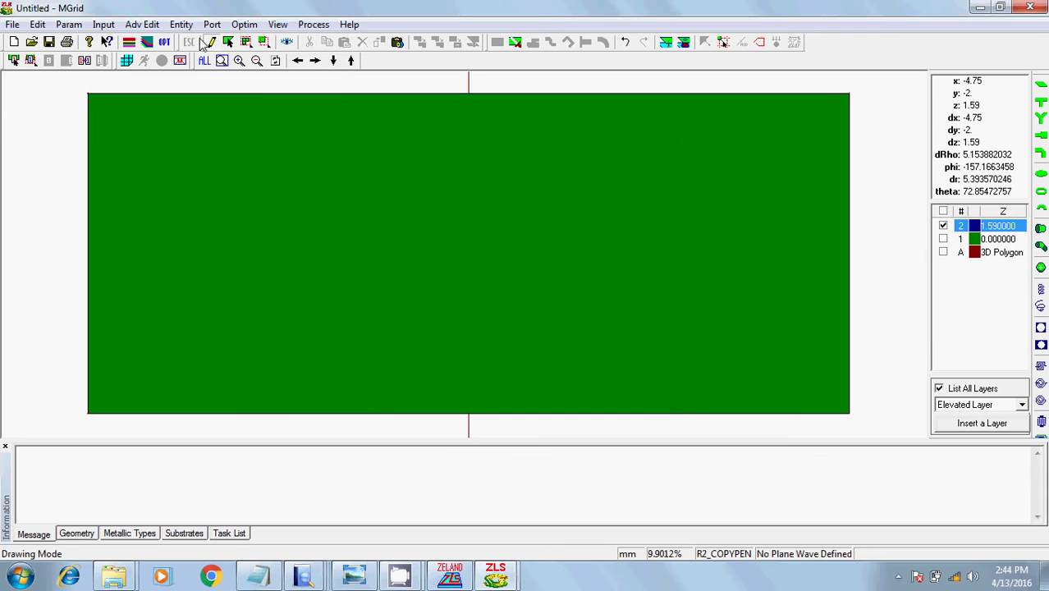
Using Edit > Select Vertices, select the blue patch's lower-left and lower-right corner vertices
{"action": "left_click", "coordinate": [200, 68]}
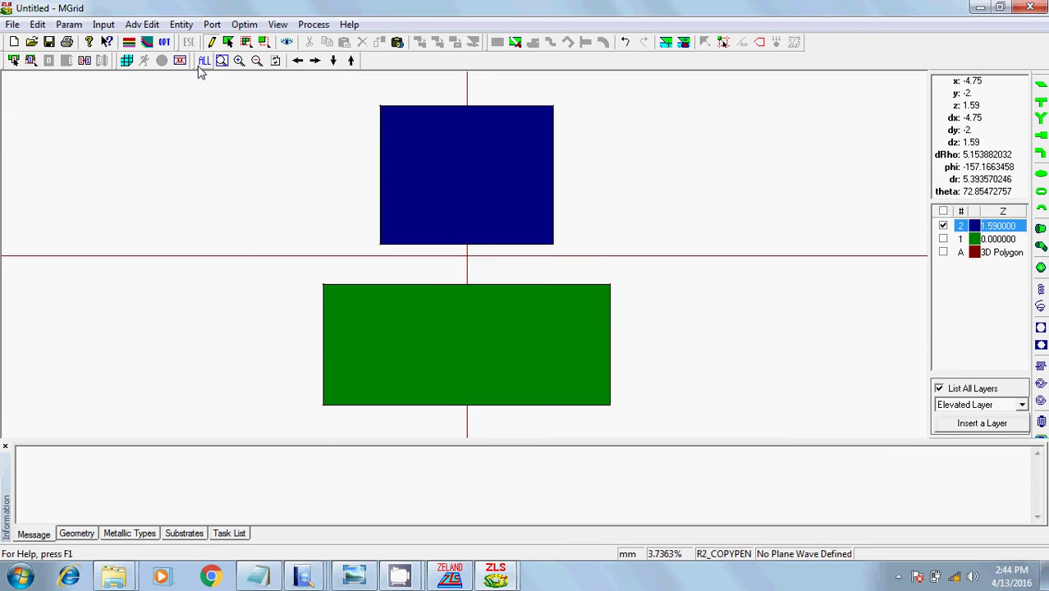
{"action": "left_click", "coordinate": [41, 25]}
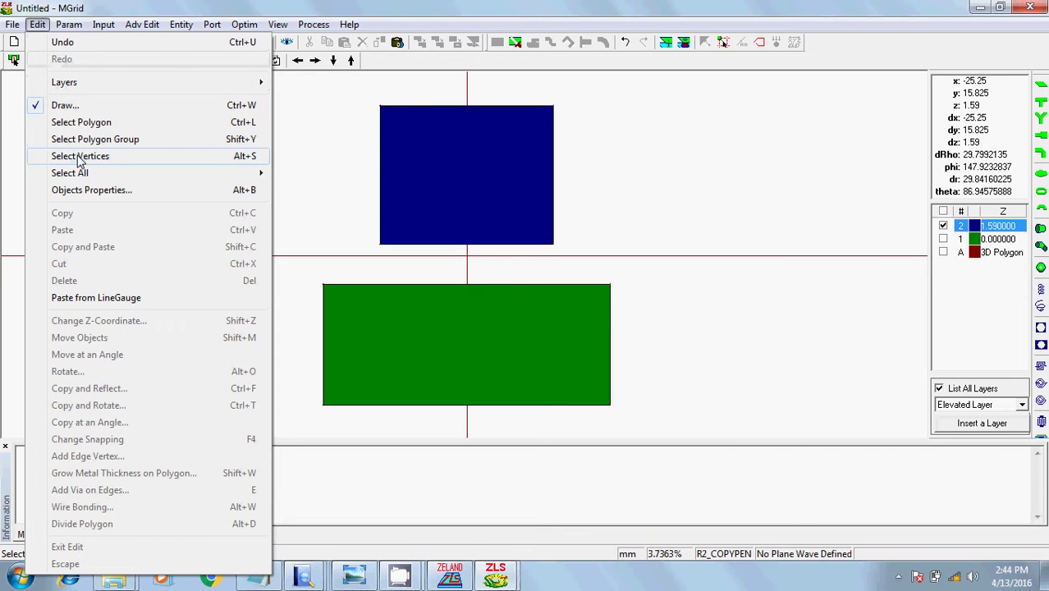
{"action": "left_click", "coordinate": [80, 156]}
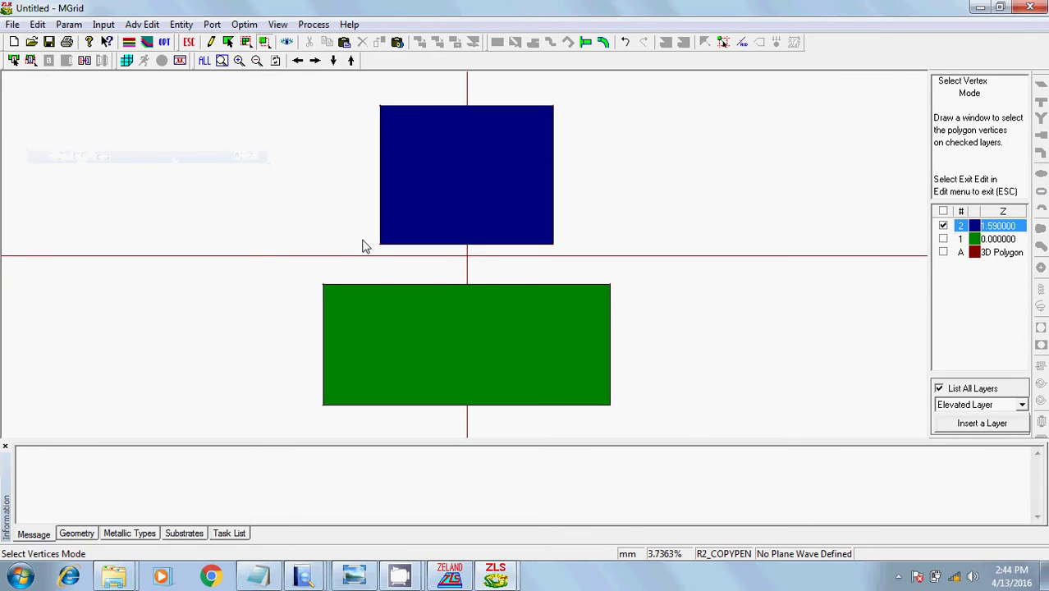
{"action": "left_click_drag", "start_coordinate": [371, 240], "coordinate": [401, 255]}
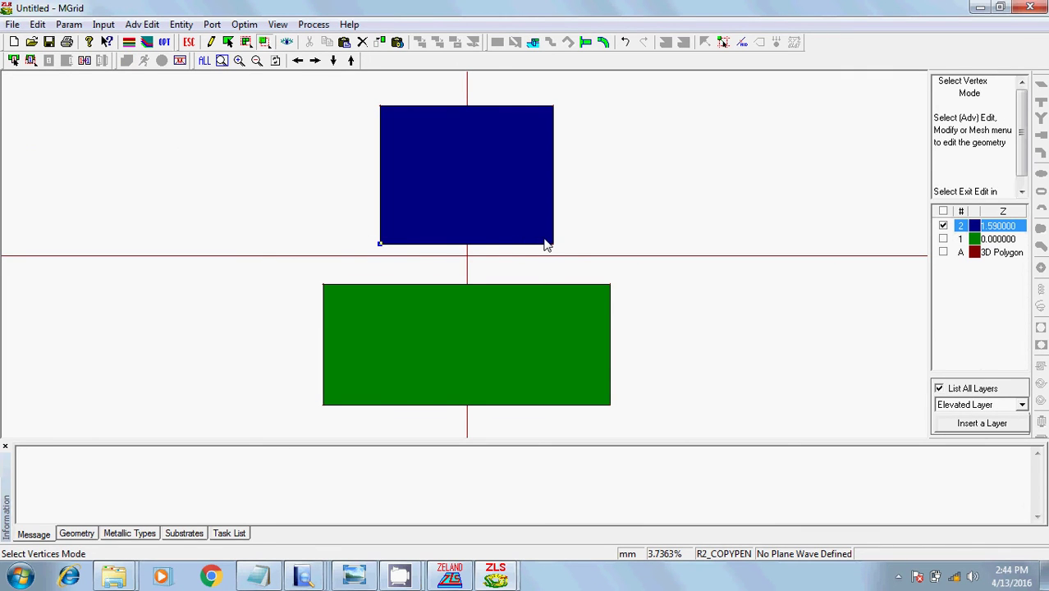
{"action": "left_click_drag", "start_coordinate": [545, 238], "coordinate": [576, 258]}
Apply Cut into Polygon on Edge with Cut Width 3 and Cut Depth 1
{"action": "left_click", "coordinate": [141, 24]}
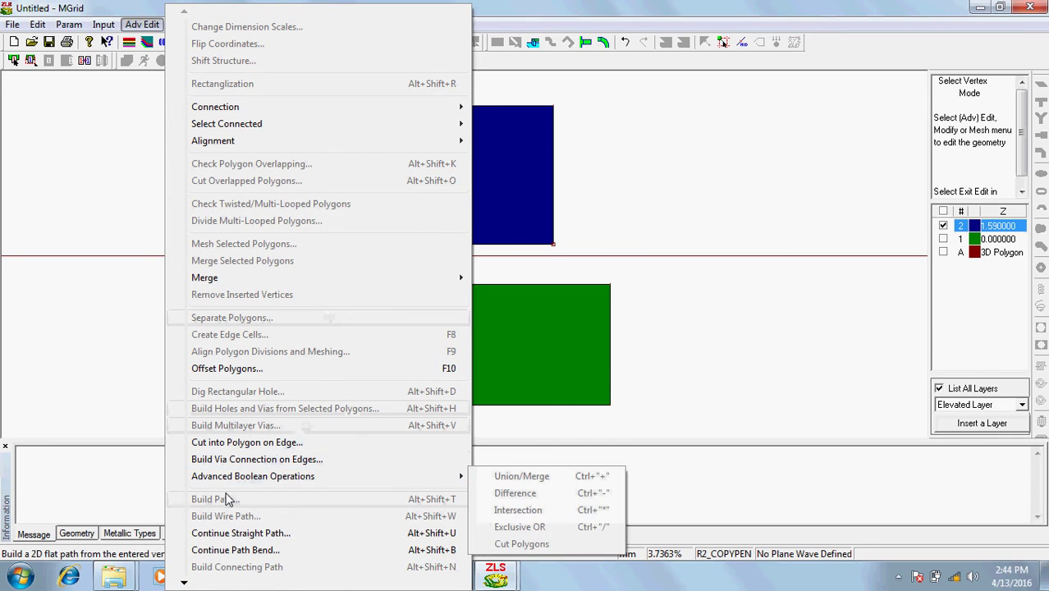
{"action": "left_click", "coordinate": [236, 444]}
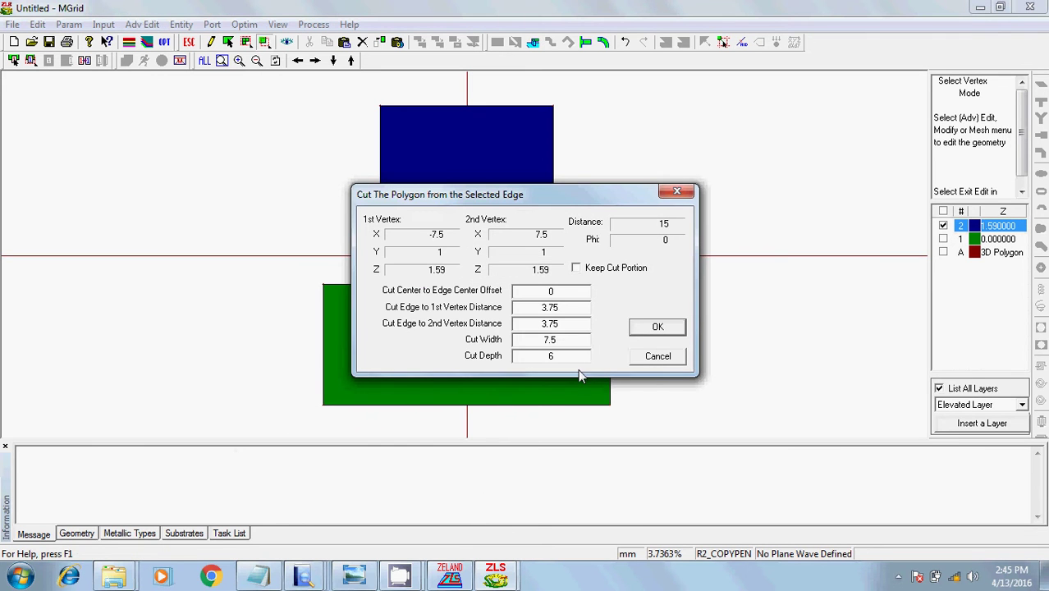
{"action": "left_click", "coordinate": [579, 338]}
{"action": "key", "text": "BackSpace"}
{"action": "key", "text": "BackSpace"}
{"action": "key", "text": "BackSpace"}
{"action": "type", "text": "3"}
{"action": "key", "text": "Tab"}
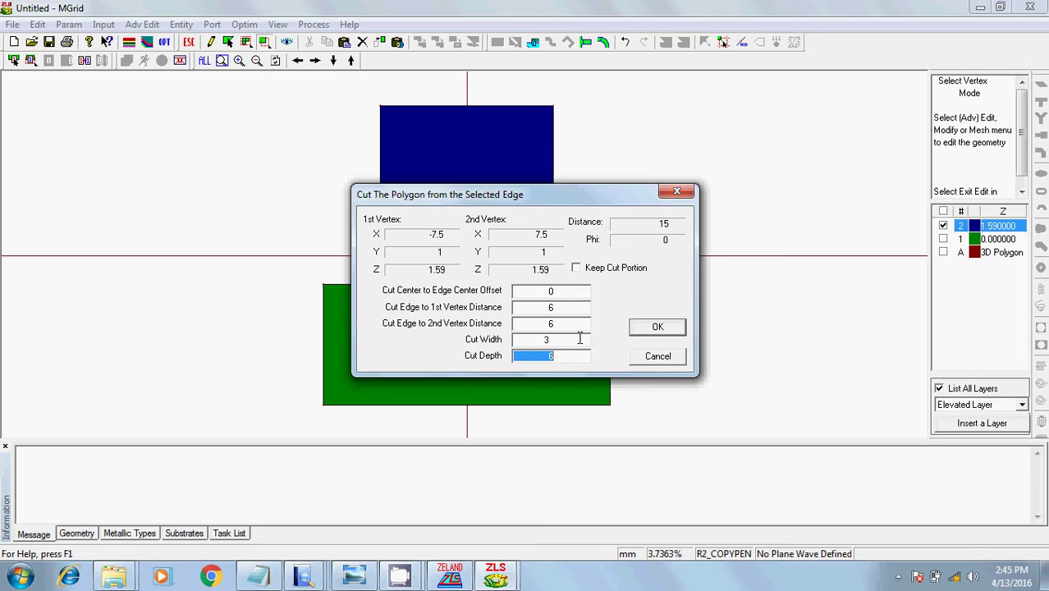
{"action": "type", "text": "1"}
{"action": "left_click", "coordinate": [665, 330]}
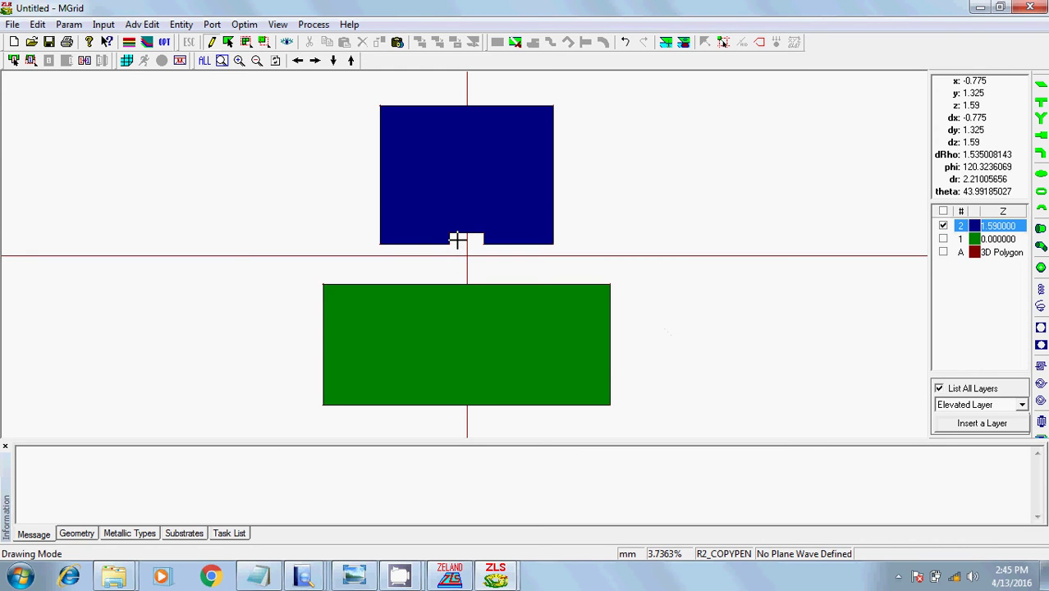
Extend a 3-wide, 15-long feed strip straight down from the bottom edge of the patch's notch
{"action": "left_click", "coordinate": [37, 25]}
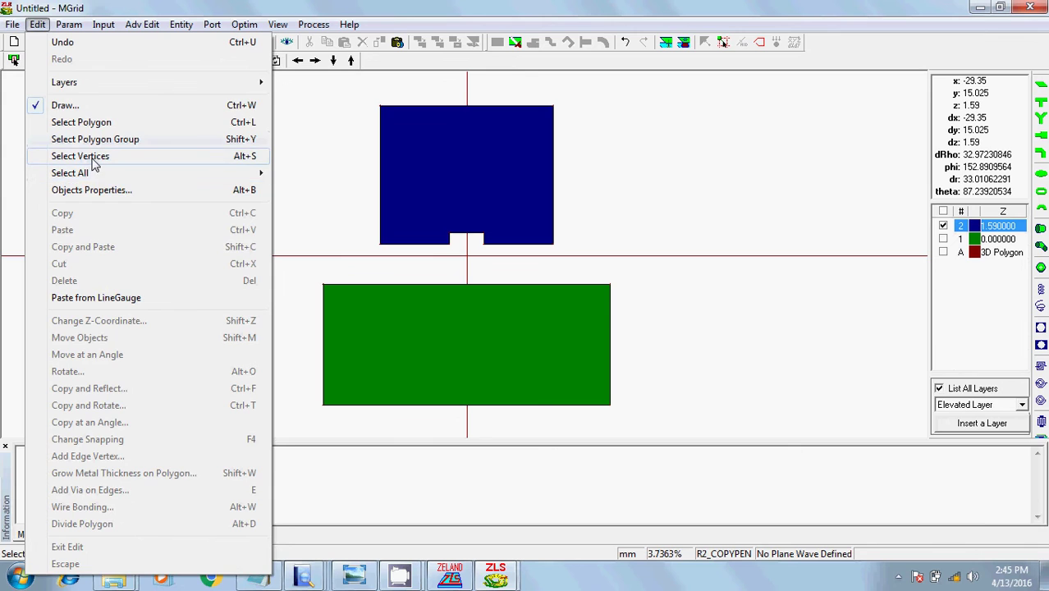
{"action": "left_click", "coordinate": [82, 155]}
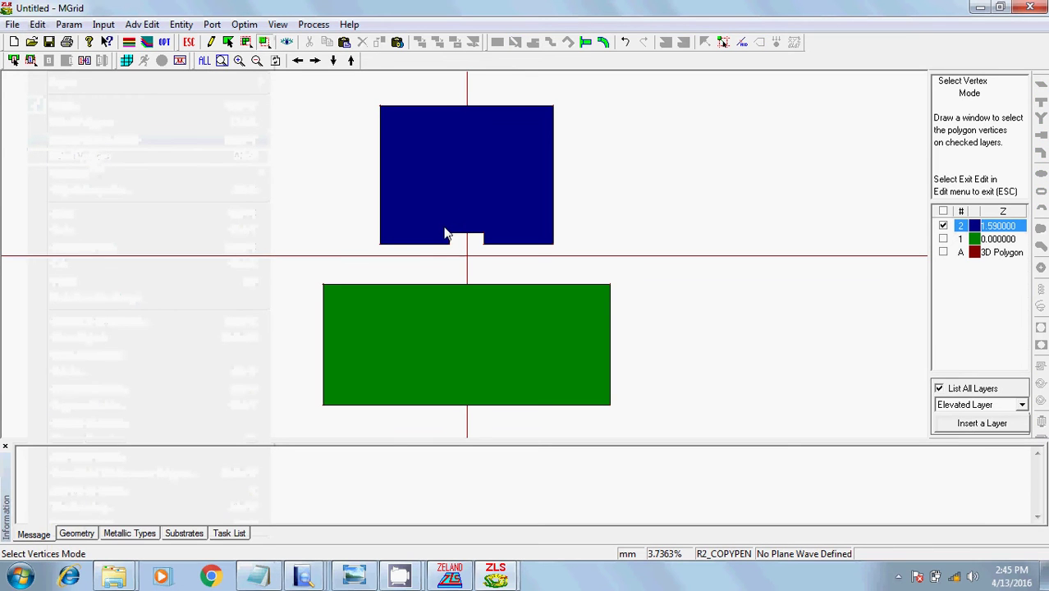
{"action": "left_click_drag", "start_coordinate": [442, 229], "coordinate": [491, 239]}
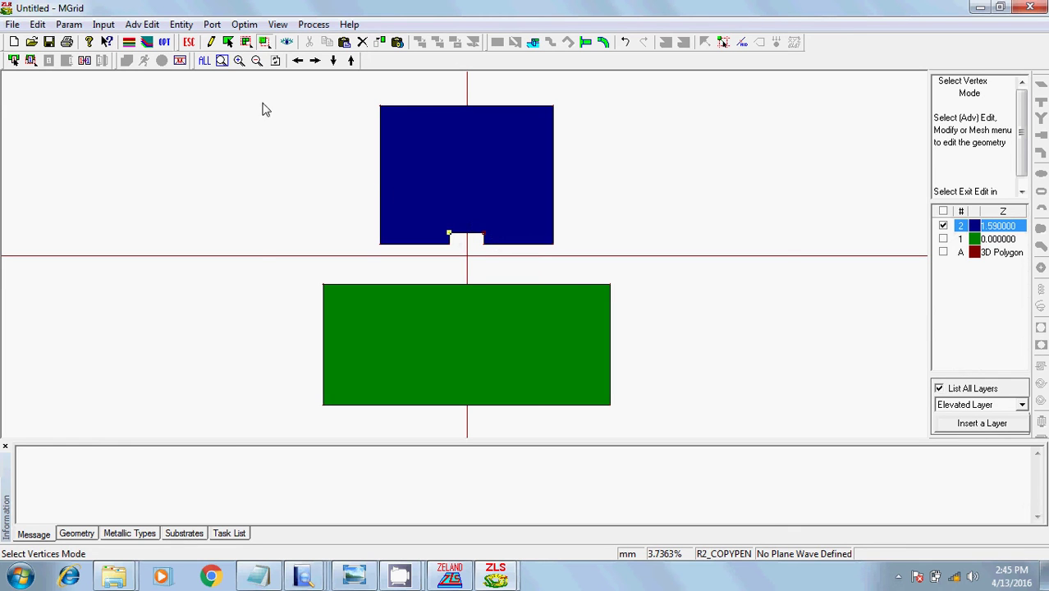
{"action": "left_click", "coordinate": [143, 25]}
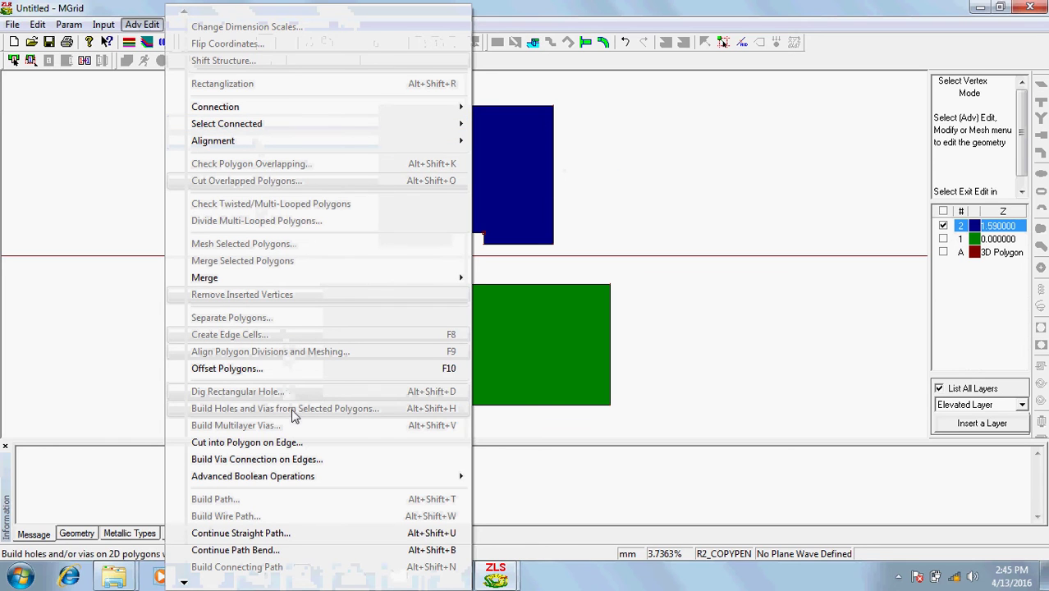
{"action": "left_click", "coordinate": [264, 535]}
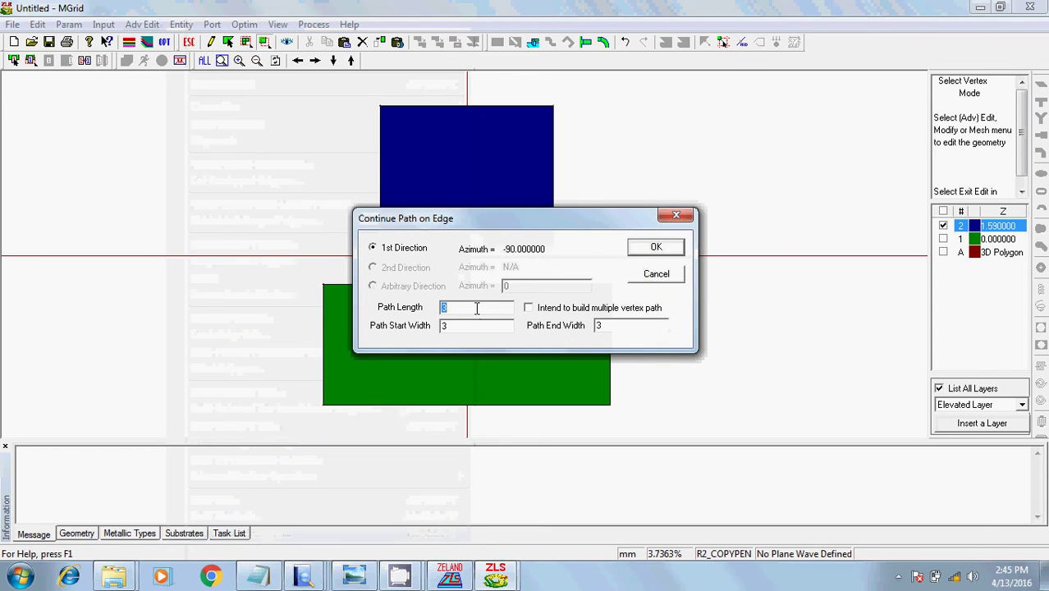
{"action": "key", "text": "BackSpace"}
{"action": "type", "text": "15"}
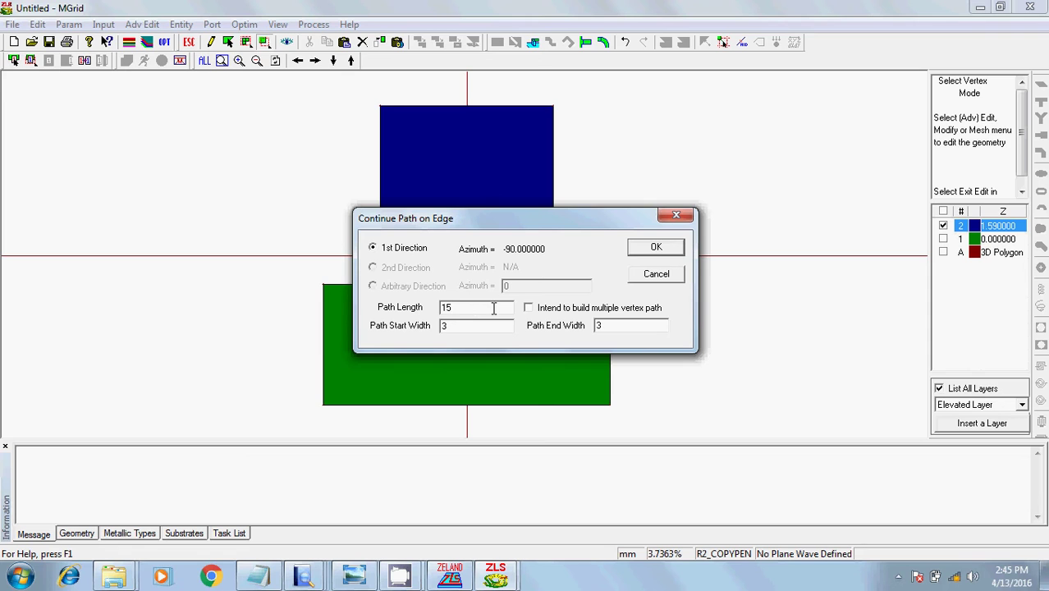
{"action": "left_click", "coordinate": [656, 255]}
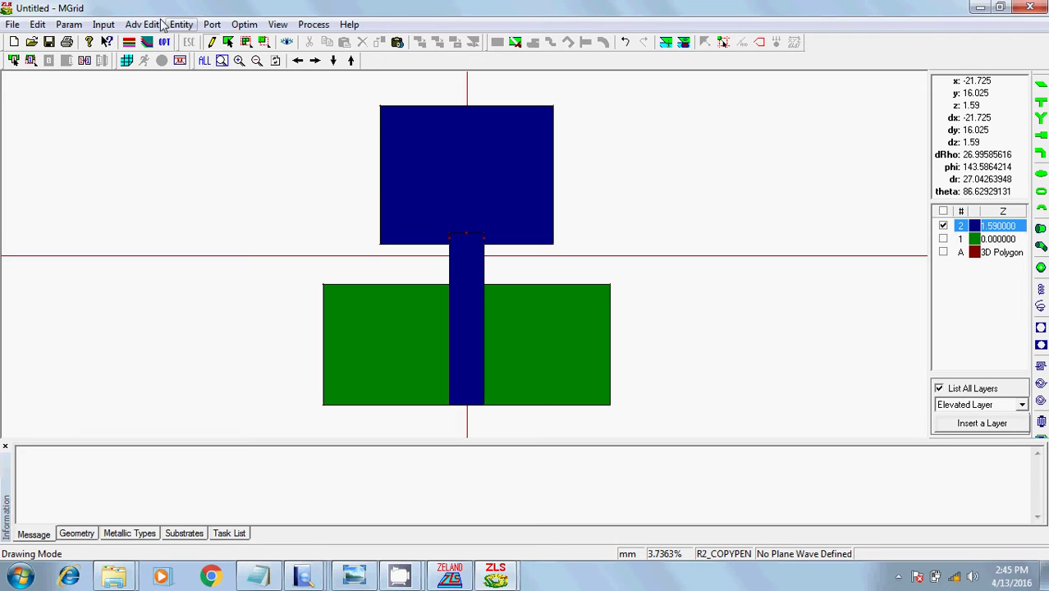
Select the blue patch and its feed strip and union them into one polygon
{"action": "left_click", "coordinate": [230, 43]}
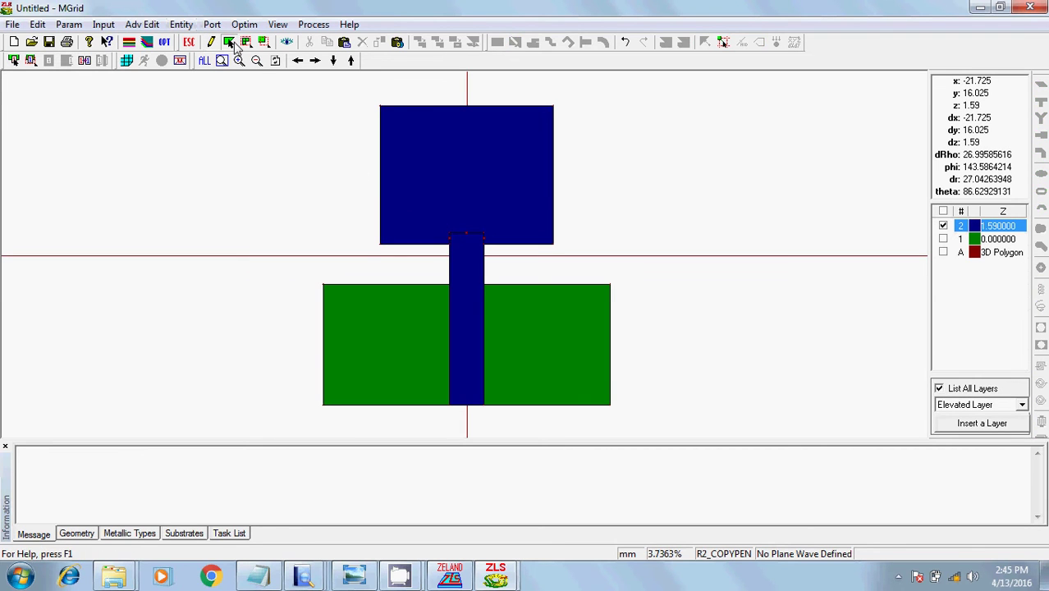
{"action": "left_click", "coordinate": [469, 205]}
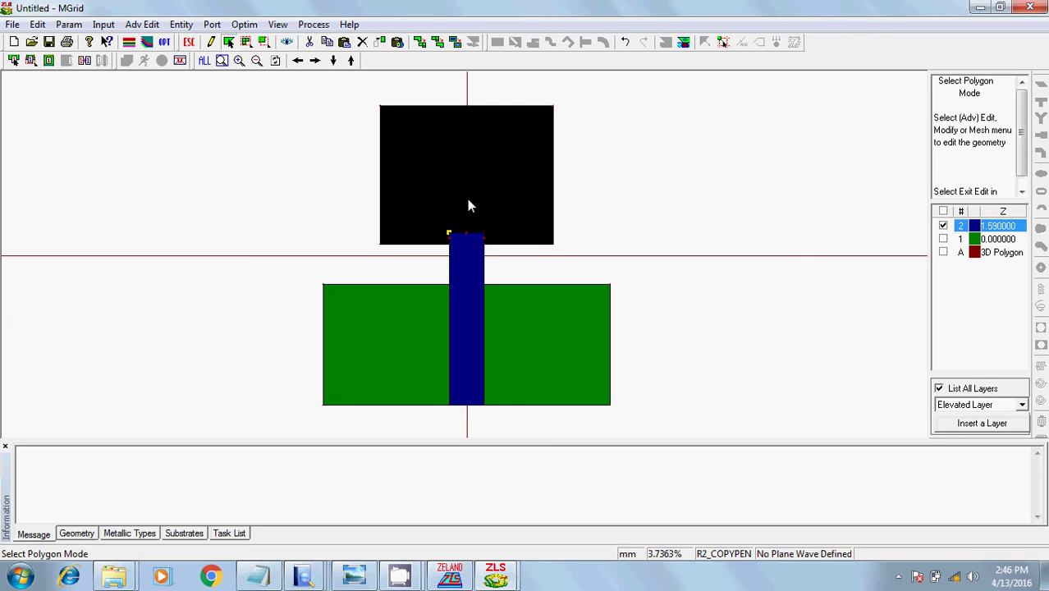
{"action": "left_click", "coordinate": [479, 288]}
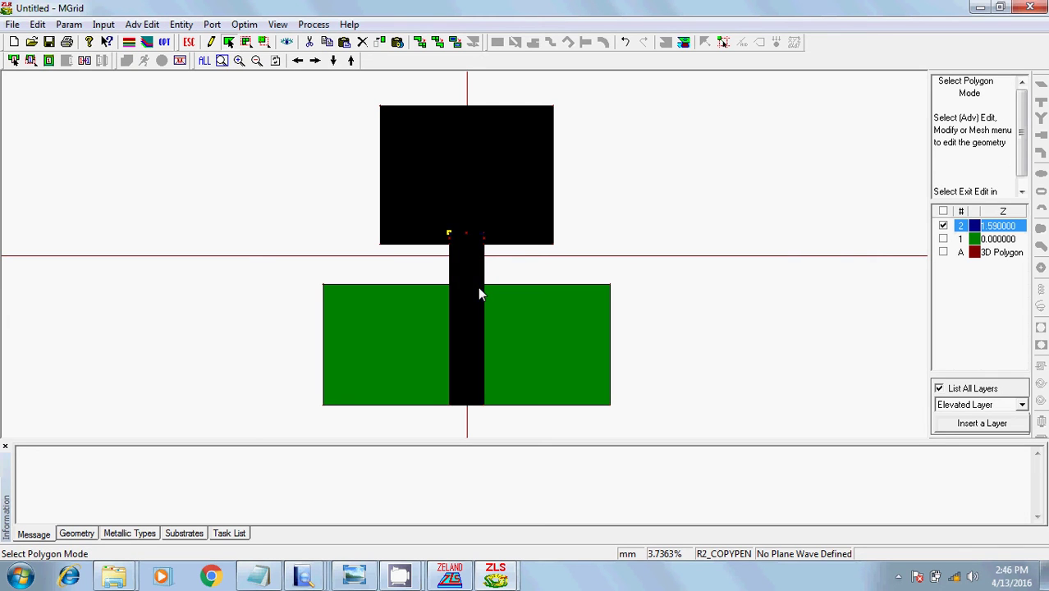
{"action": "right_click", "coordinate": [440, 181]}
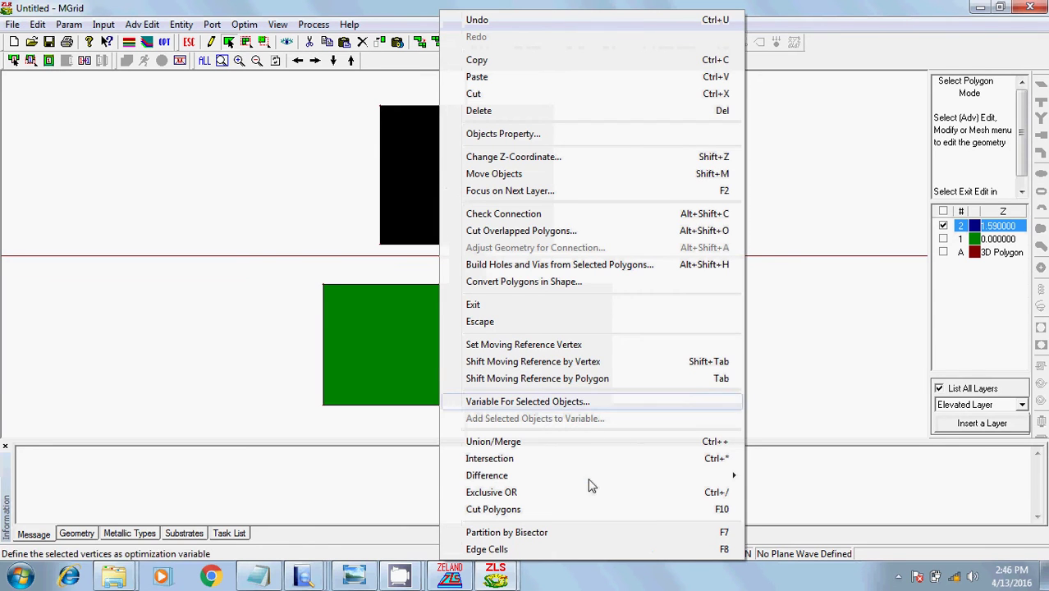
{"action": "left_click", "coordinate": [514, 443]}
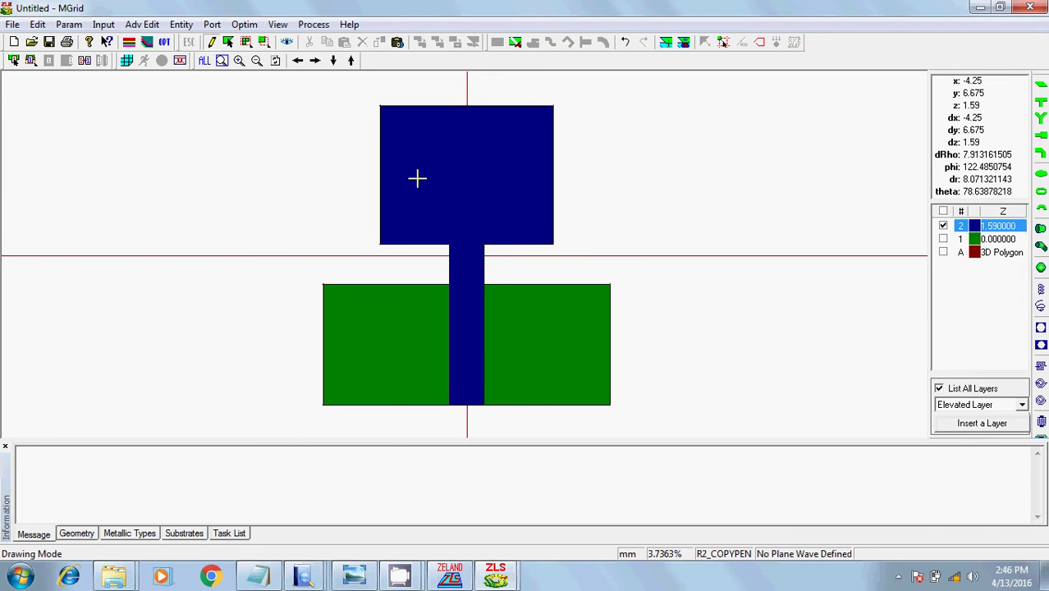
Define port 1 on the feed strip's bottom edge with Advanced Extension de-embedding, then exit port mode
{"action": "left_click", "coordinate": [212, 24]}
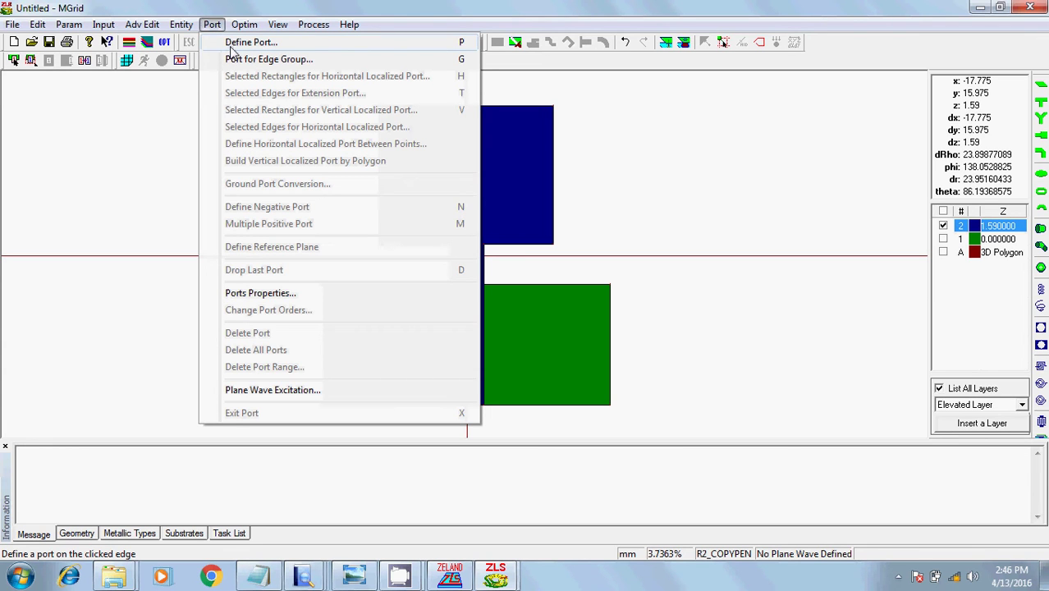
{"action": "left_click", "coordinate": [232, 46]}
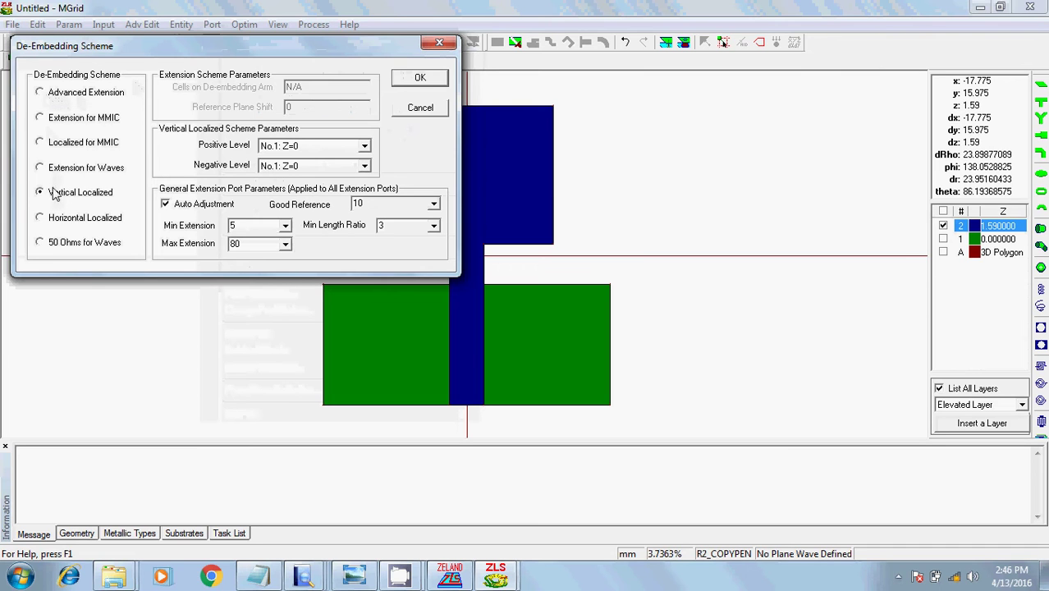
{"action": "left_click", "coordinate": [41, 94]}
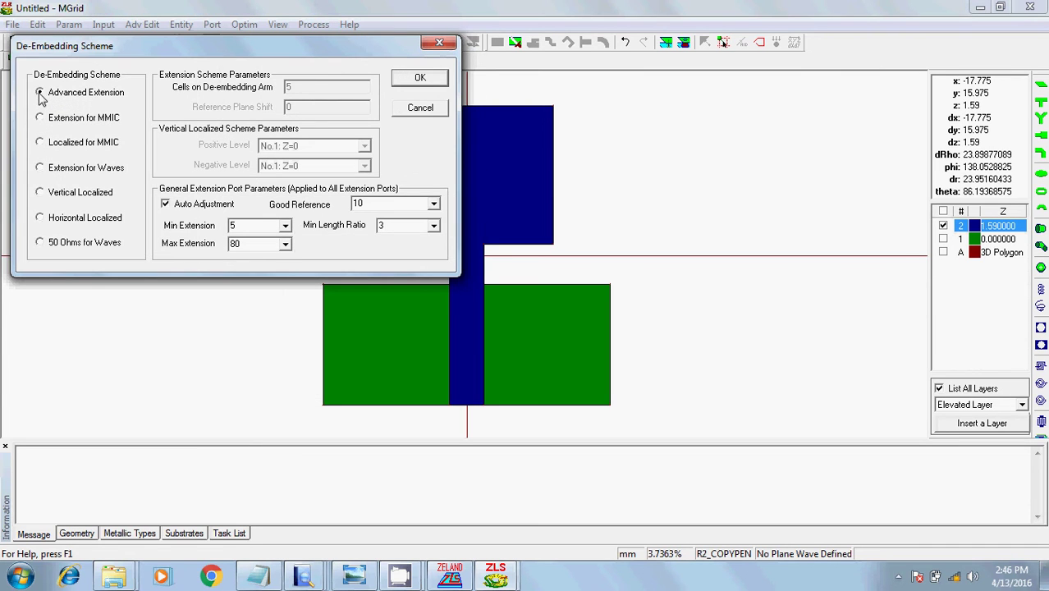
{"action": "left_click", "coordinate": [421, 78]}
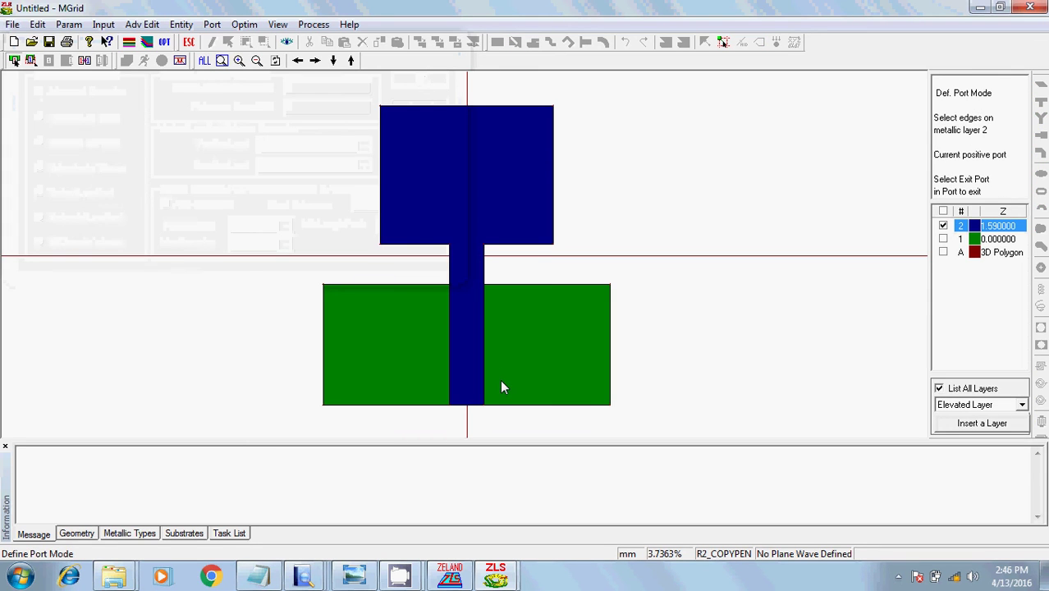
{"action": "left_click", "coordinate": [466, 406]}
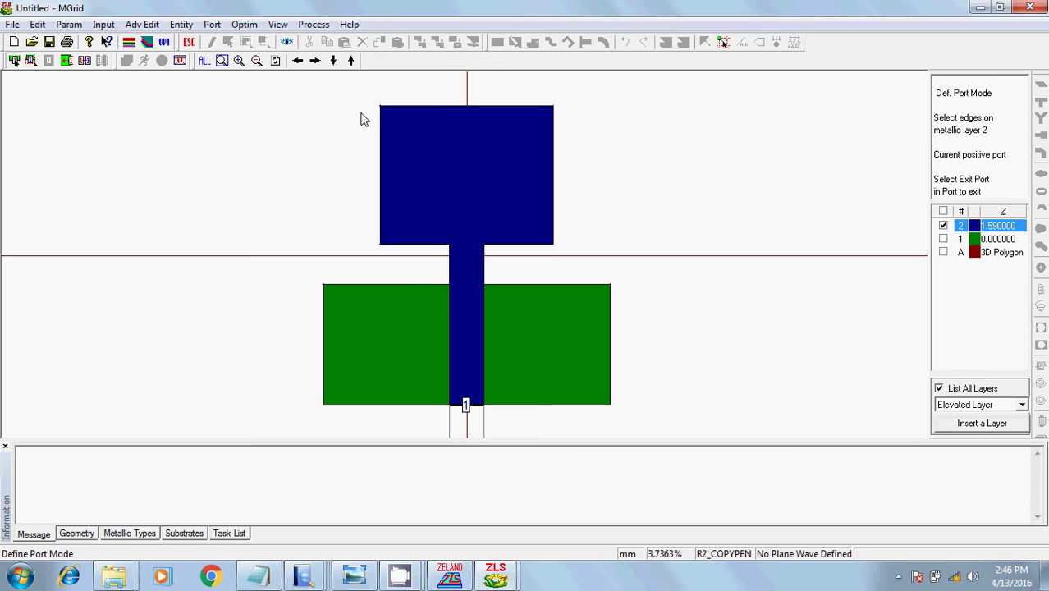
{"action": "left_click", "coordinate": [213, 25]}
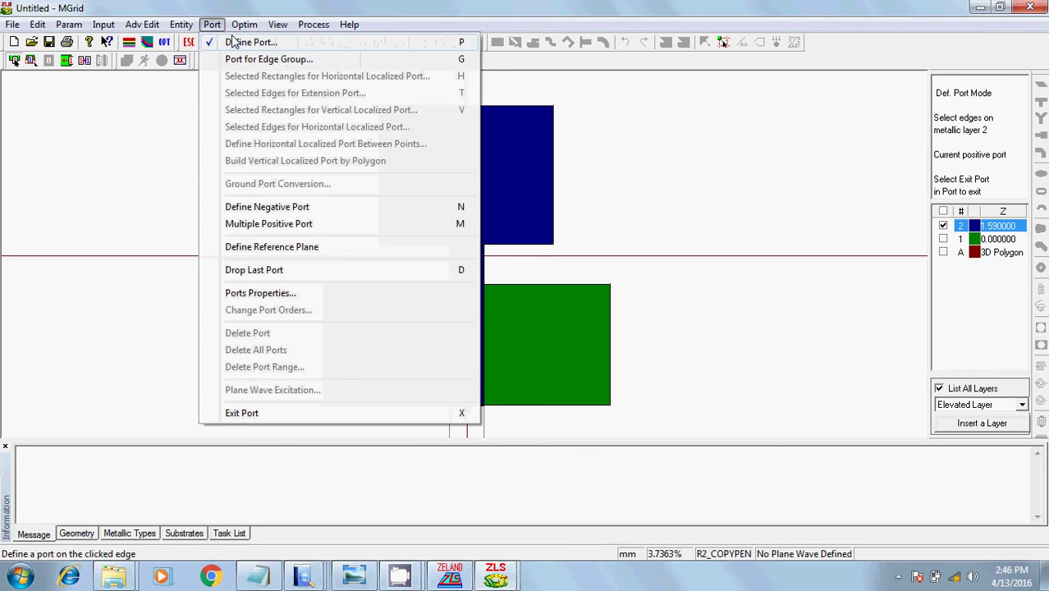
{"action": "left_click", "coordinate": [233, 42]}
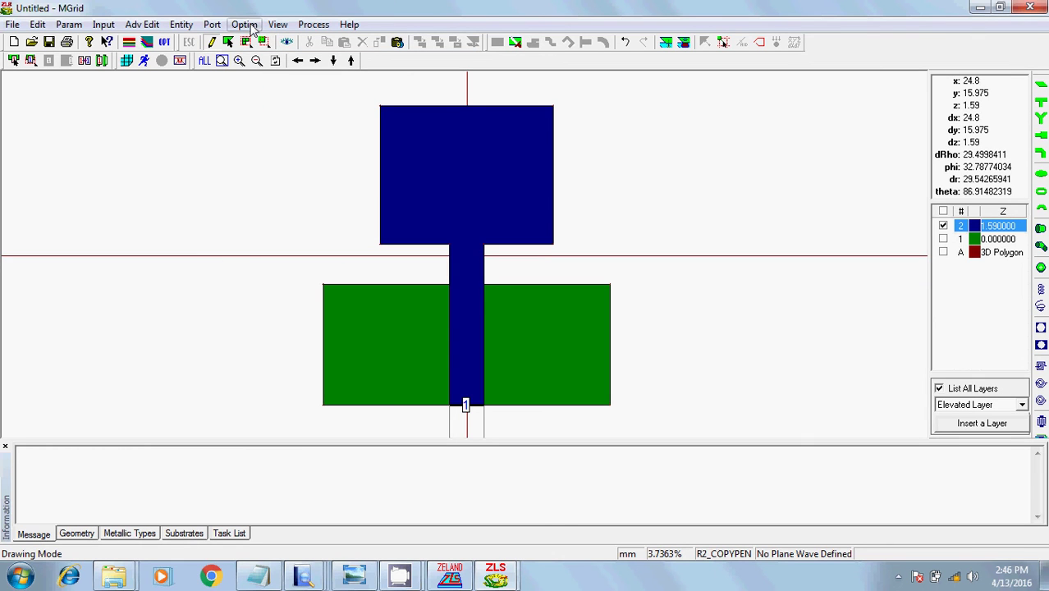
Run meshing at 15 GHz, 15 cells per wavelength, 1 AEC layer and 0.05 AEC ratio
{"action": "left_click", "coordinate": [311, 26]}
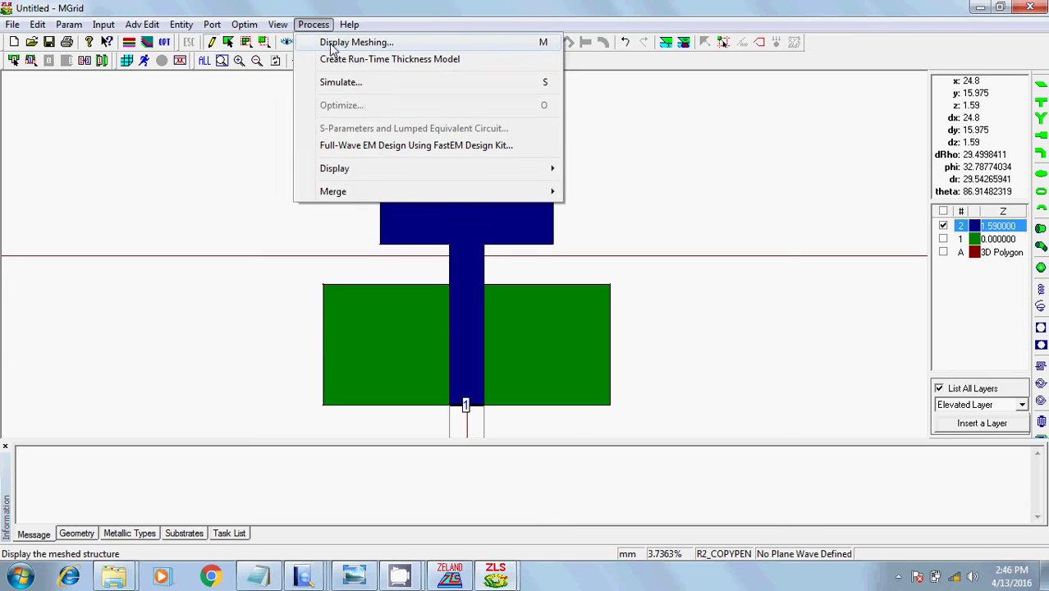
{"action": "left_click", "coordinate": [332, 45]}
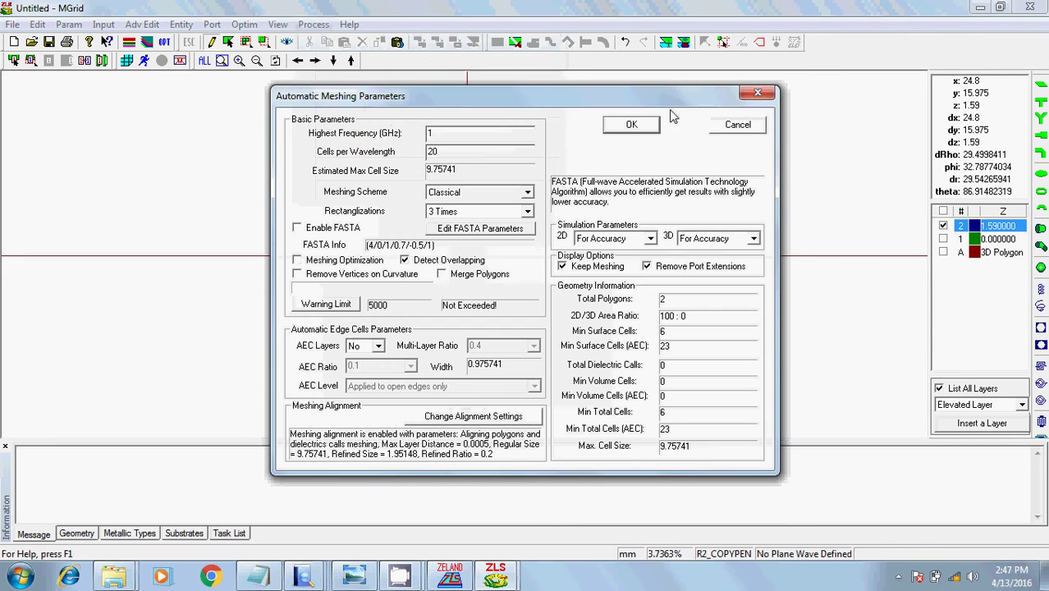
{"action": "left_click", "coordinate": [502, 134]}
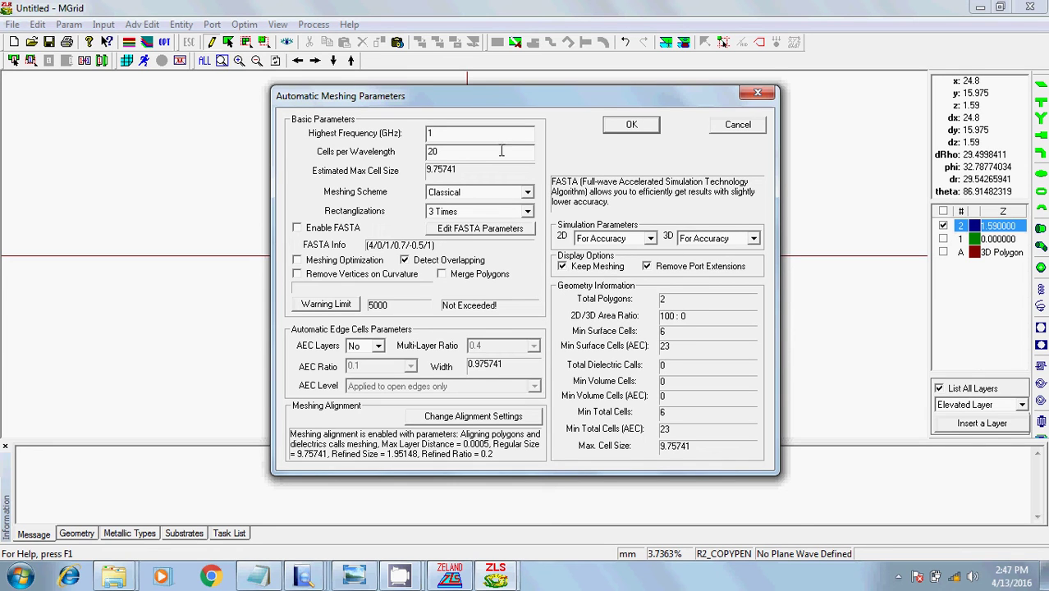
{"action": "type", "text": "5"}
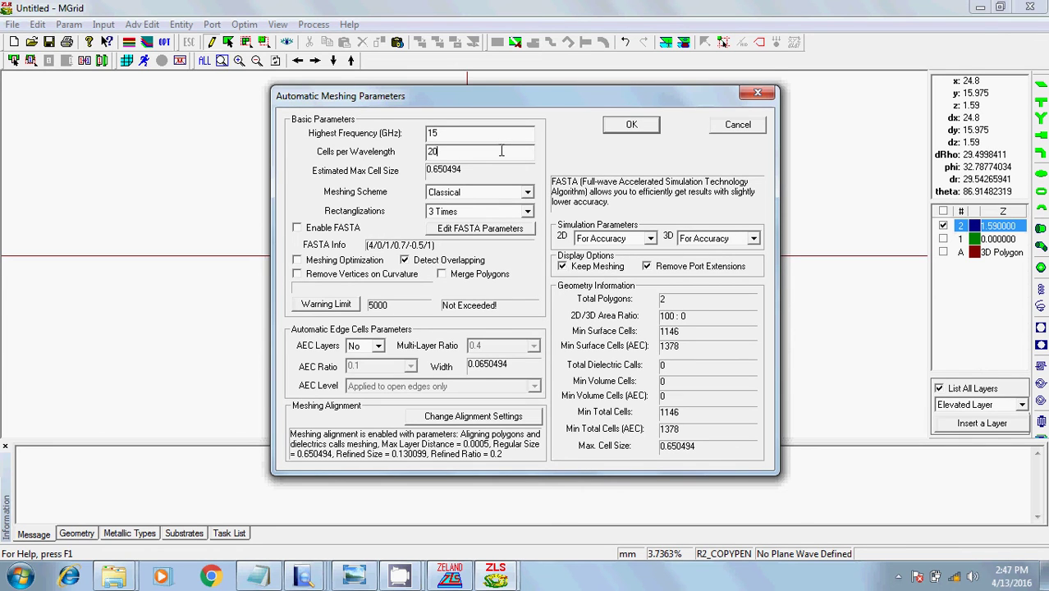
{"action": "key", "text": "BackSpace"}
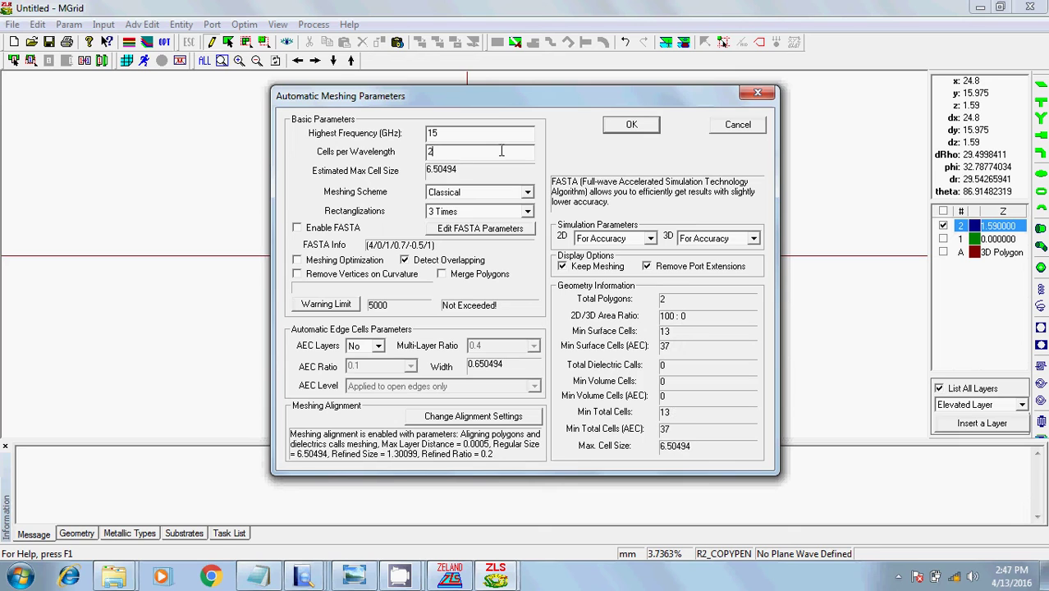
{"action": "type", "text": "15"}
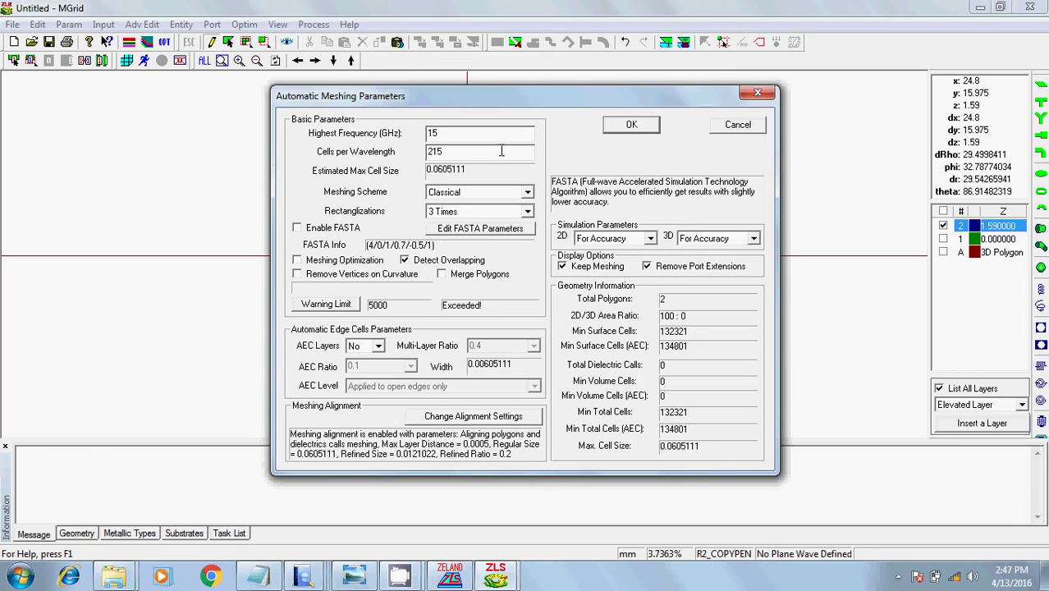
{"action": "key", "text": "BackSpace"}
{"action": "key", "text": "BackSpace"}
{"action": "key", "text": "BackSpace"}
{"action": "type", "text": "15"}
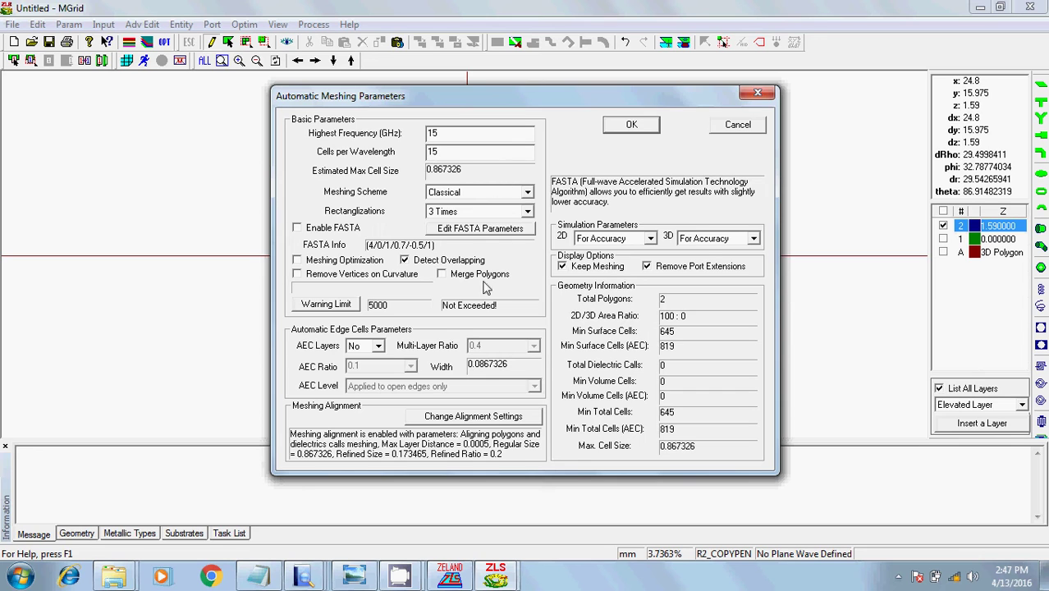
{"action": "left_click", "coordinate": [379, 346]}
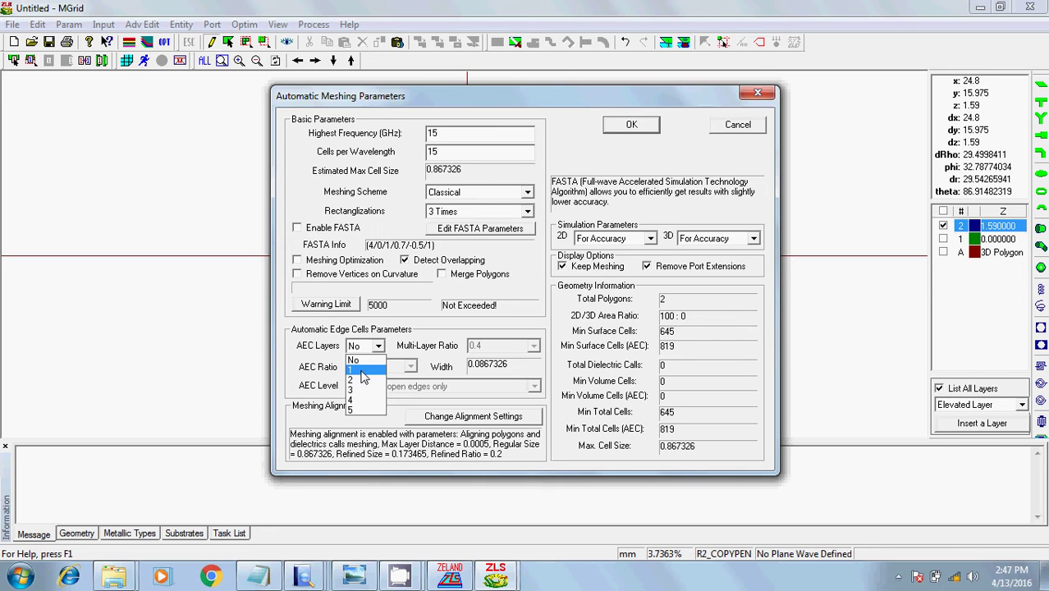
{"action": "left_click", "coordinate": [364, 376]}
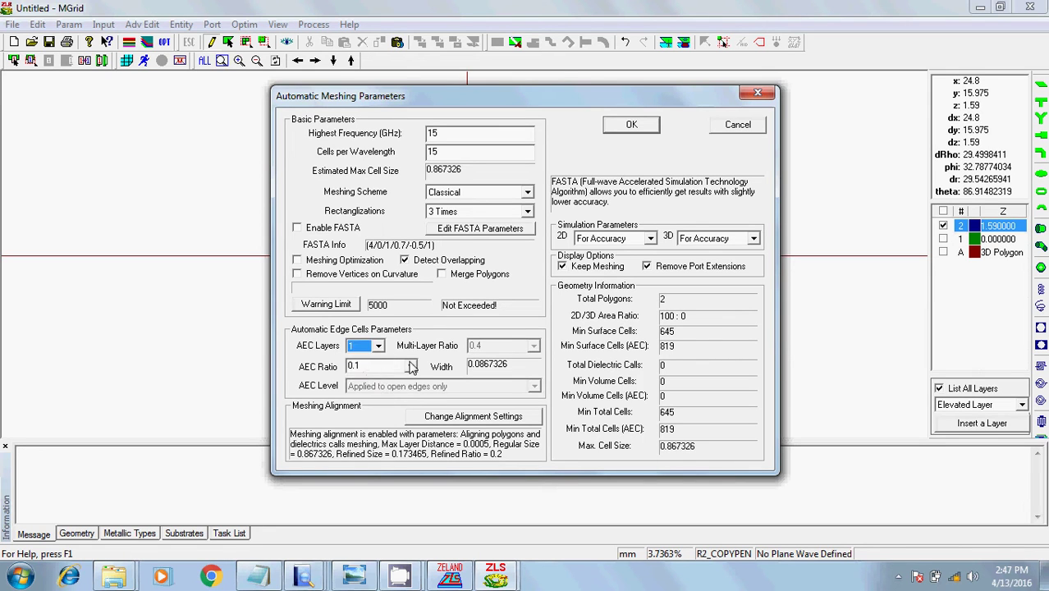
{"action": "left_click", "coordinate": [412, 366]}
{"action": "left_click", "coordinate": [383, 379]}
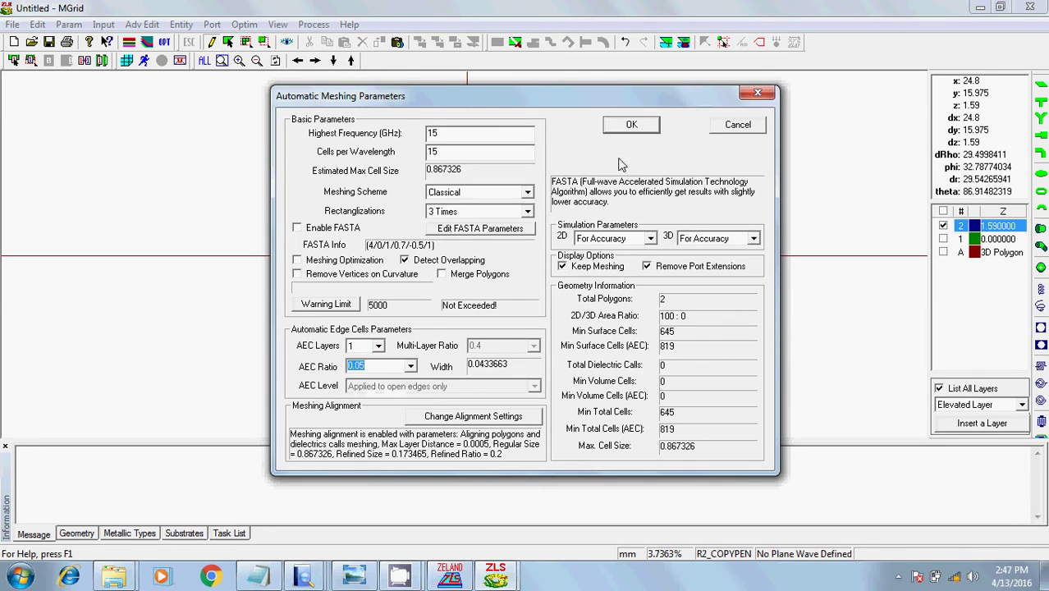
{"action": "left_click", "coordinate": [629, 124]}
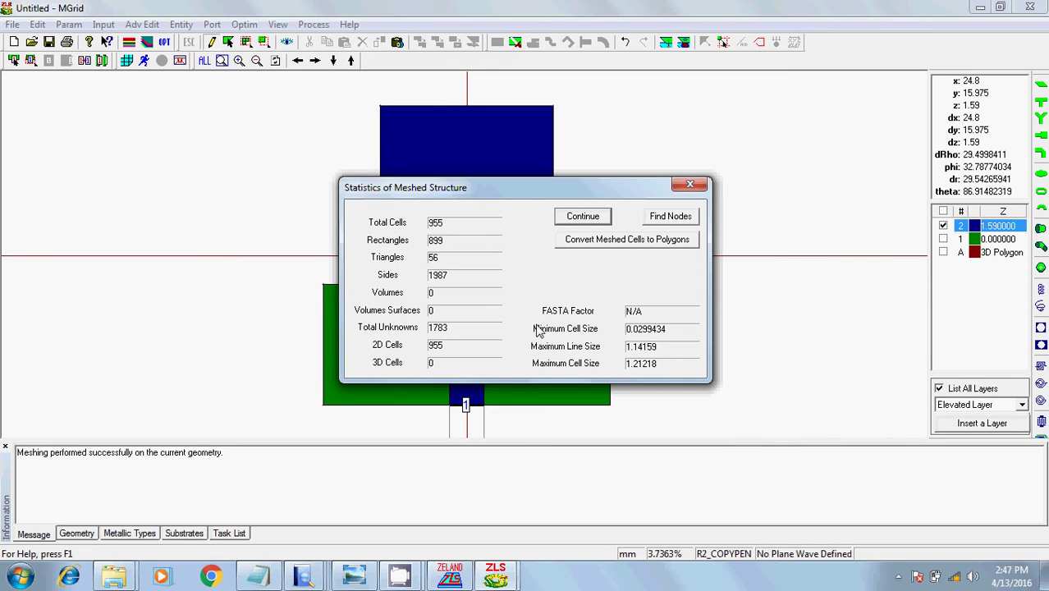
Close the mesh statistics to view the grid, then try Process > Simulate, triggering the unsaved-geometry warning
{"action": "left_click", "coordinate": [564, 217]}
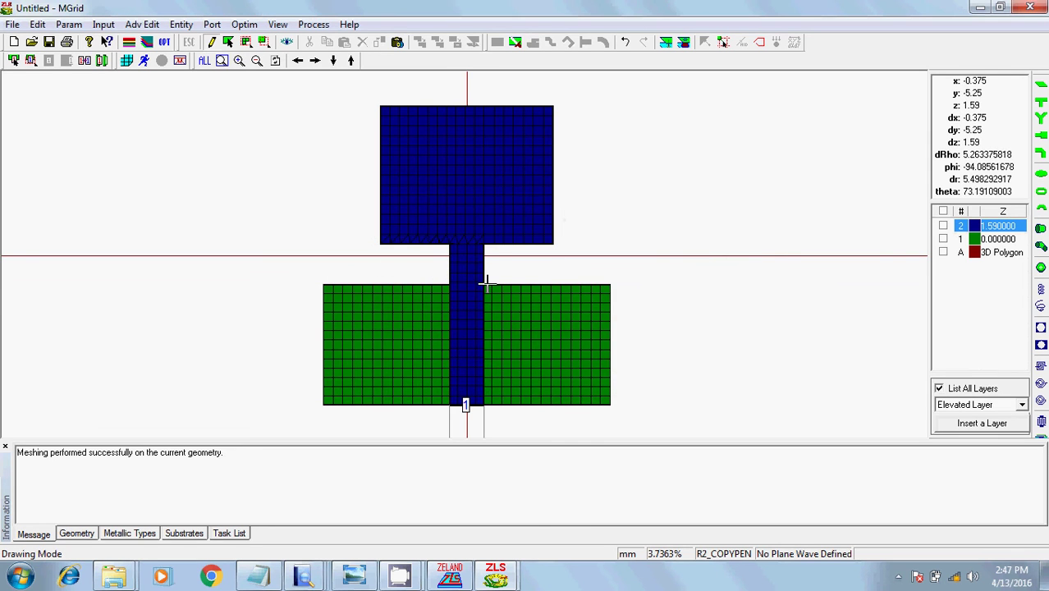
{"action": "left_click", "coordinate": [312, 24]}
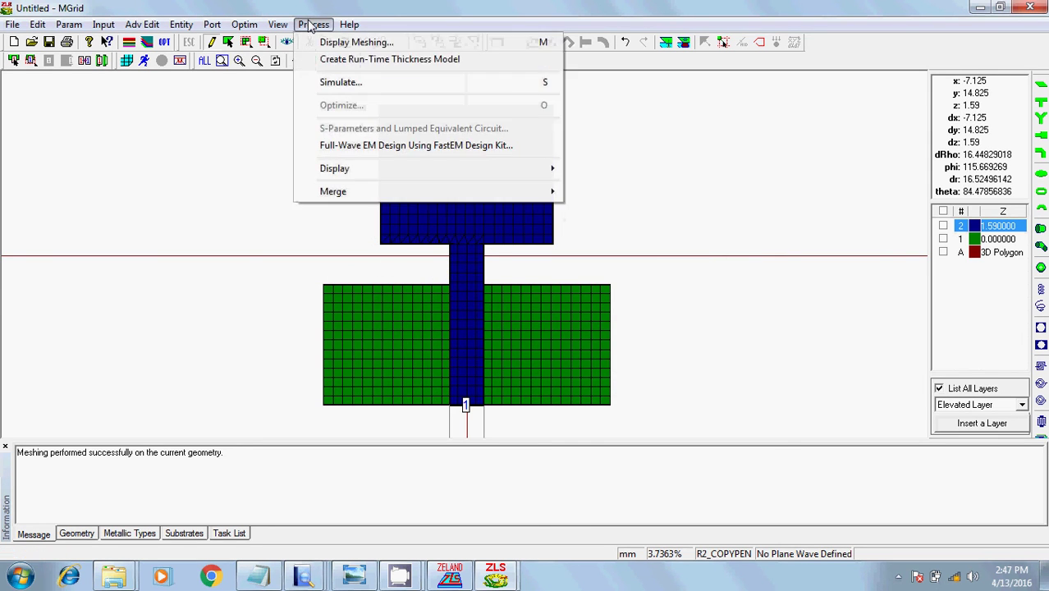
{"action": "left_click", "coordinate": [348, 92]}
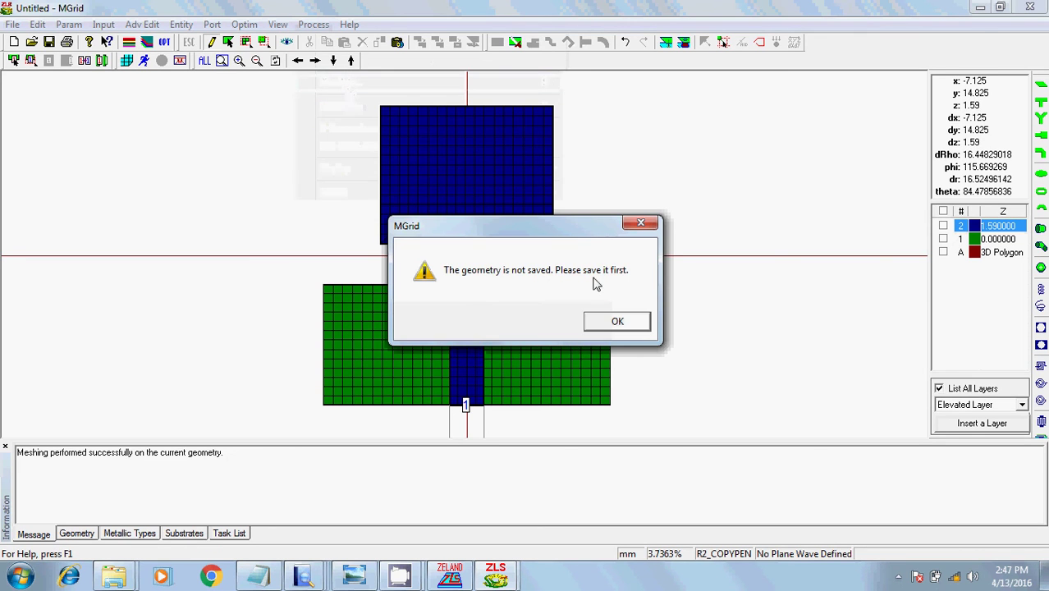
Dismiss the warning and save the geometry to the Desktop as monopole1.geo
{"action": "left_click", "coordinate": [617, 321]}
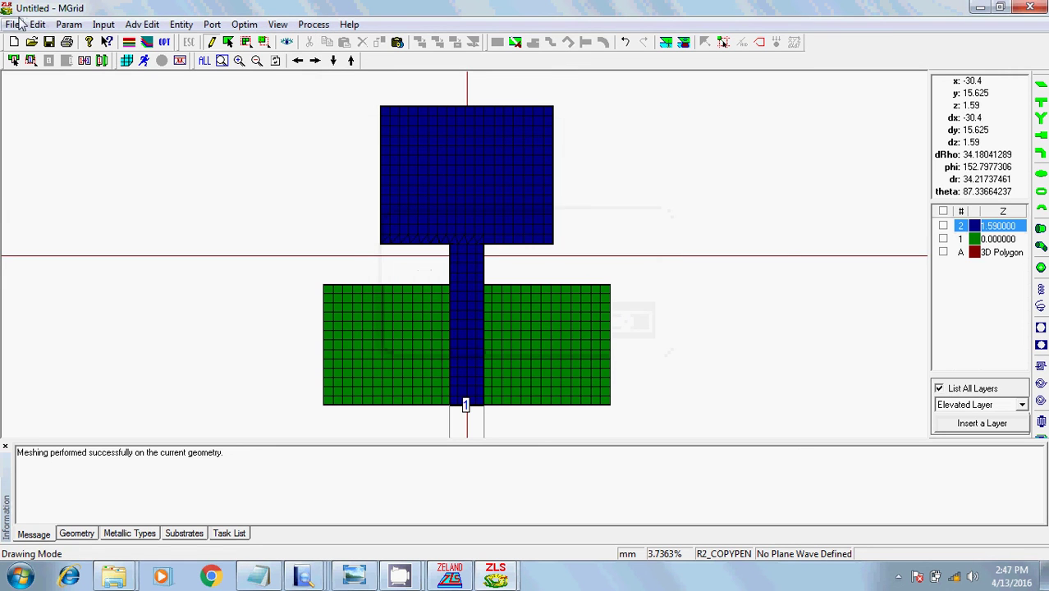
{"action": "left_click", "coordinate": [12, 23]}
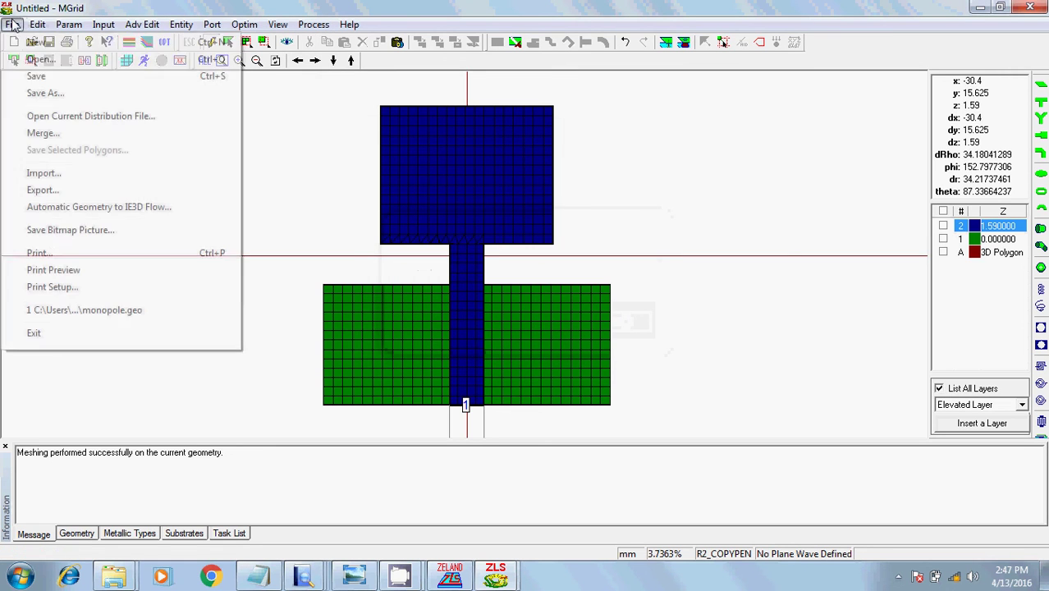
{"action": "left_click", "coordinate": [36, 75]}
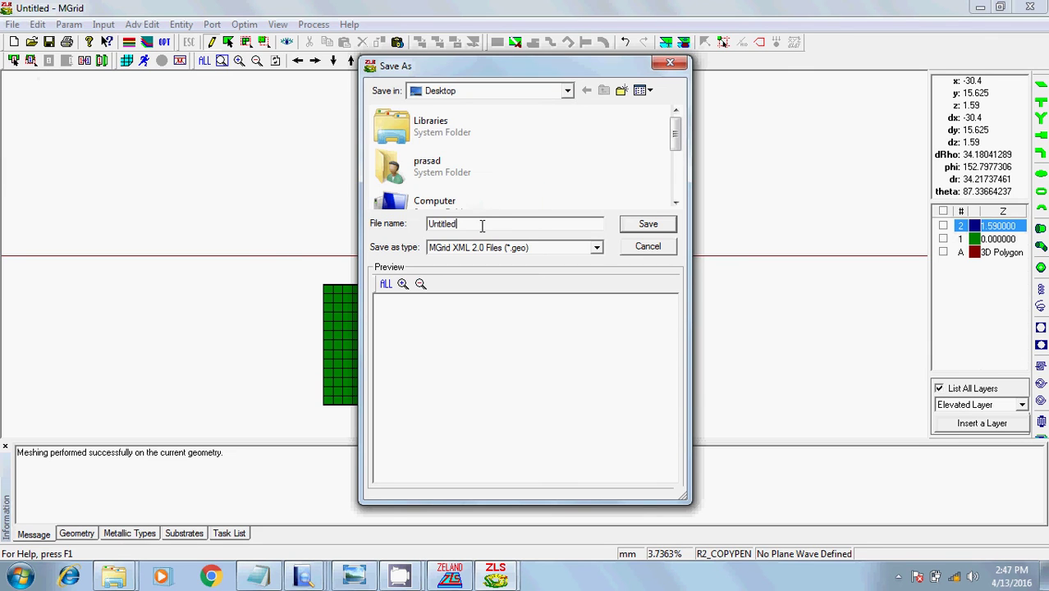
{"action": "key", "text": "BackSpace"}
{"action": "key", "text": "BackSpace"}
{"action": "key", "text": "BackSpace"}
{"action": "key", "text": "BackSpace"}
{"action": "key", "text": "BackSpace"}
{"action": "key", "text": "BackSpace"}
{"action": "type", "text": "monop"}
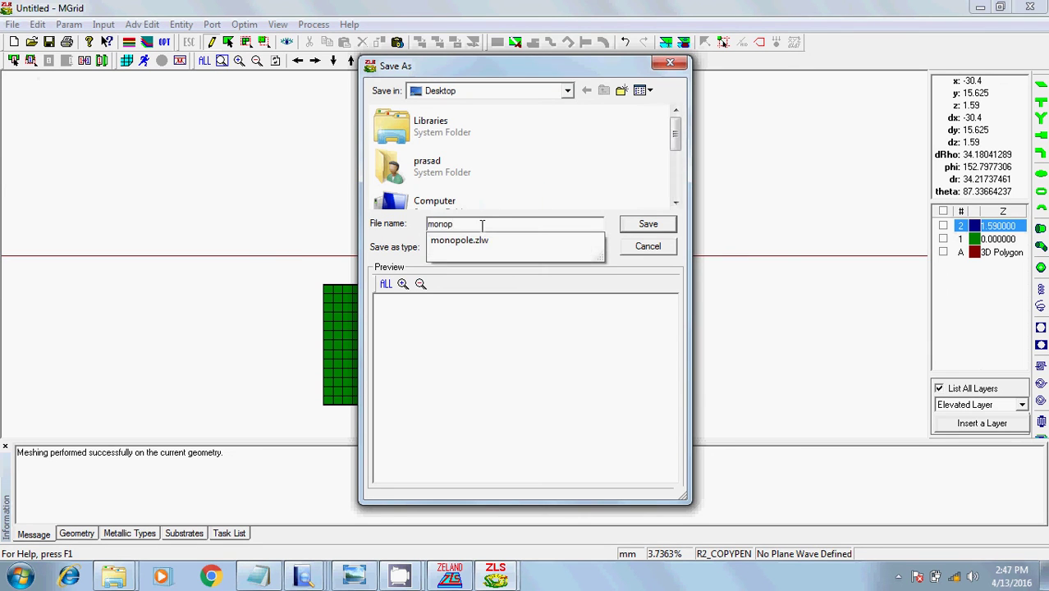
{"action": "type", "text": "ole1"}
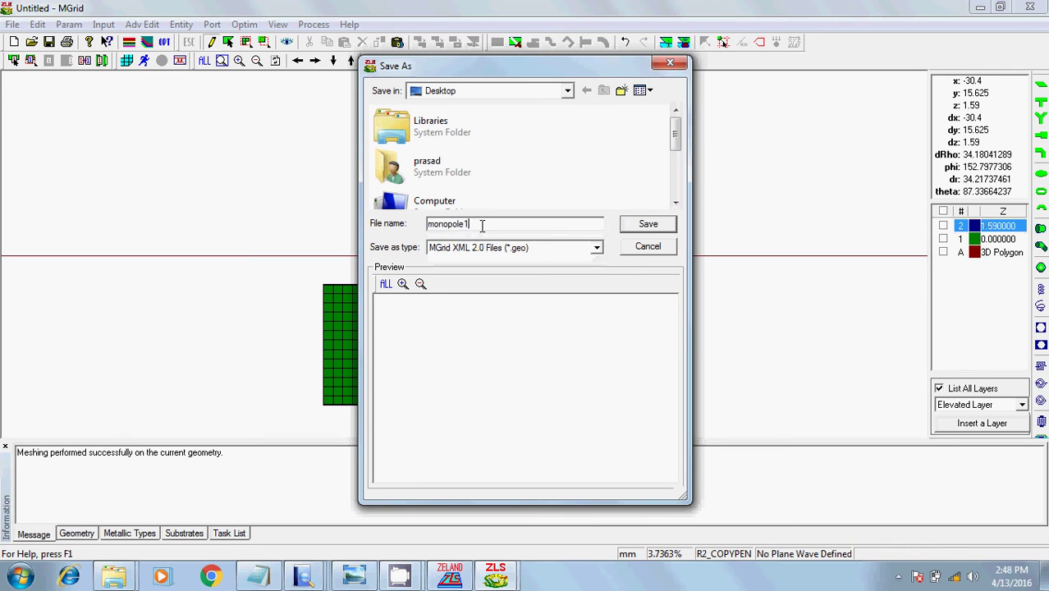
{"action": "left_click", "coordinate": [647, 225]}
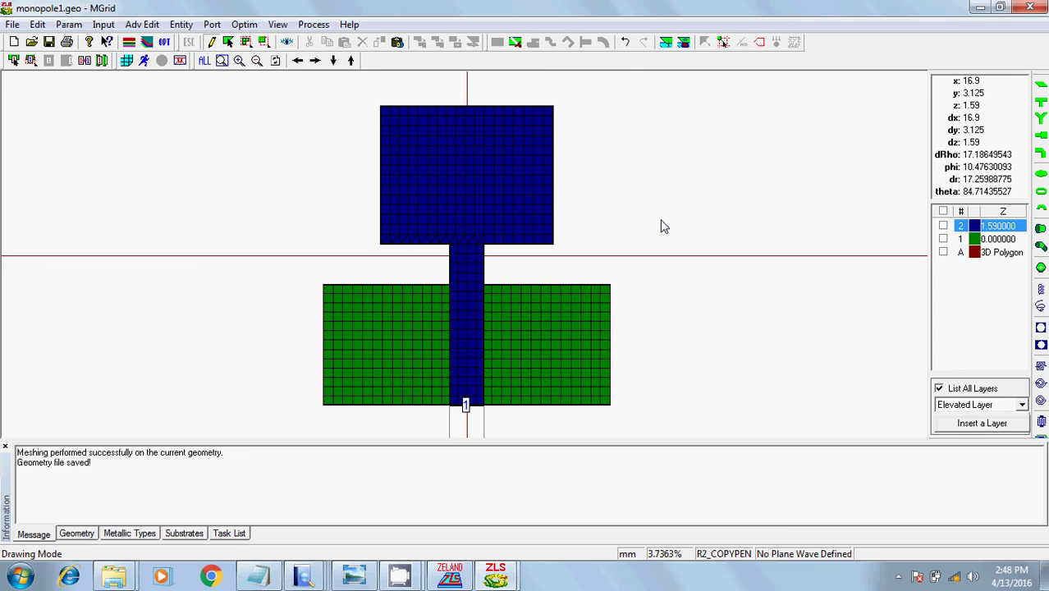
Set a 3–14 GHz sweep with 151 points and enable 37×37 theta/phi radiation pattern output
{"action": "left_click", "coordinate": [313, 25]}
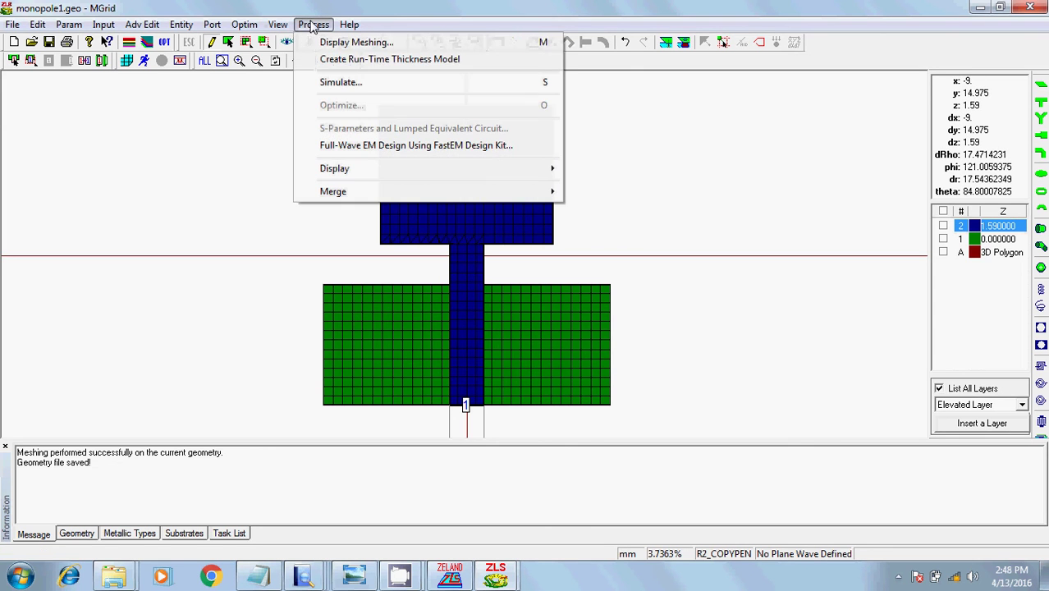
{"action": "left_click", "coordinate": [353, 82]}
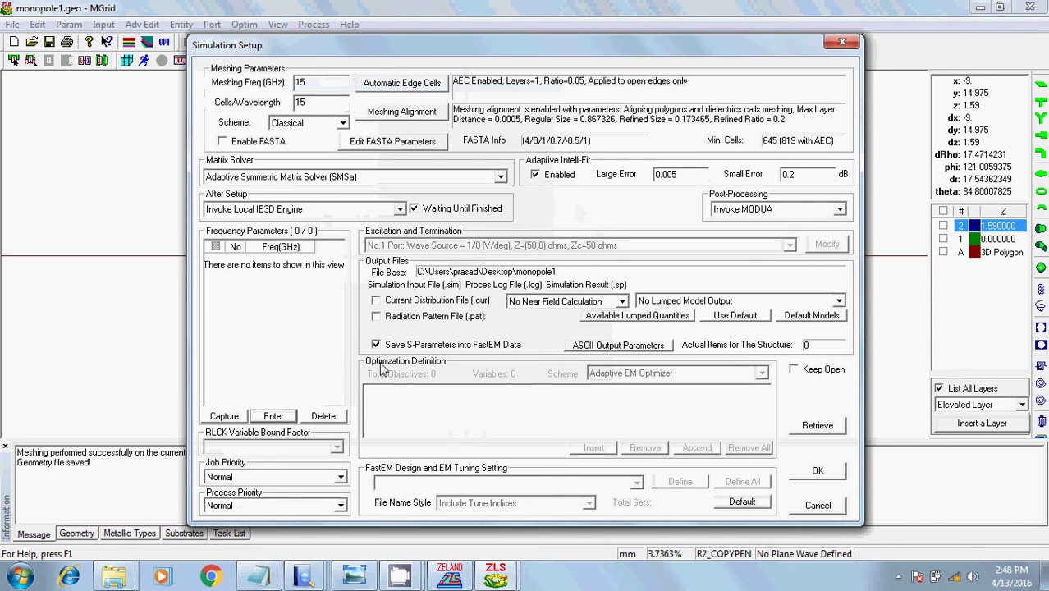
{"action": "left_click", "coordinate": [270, 417]}
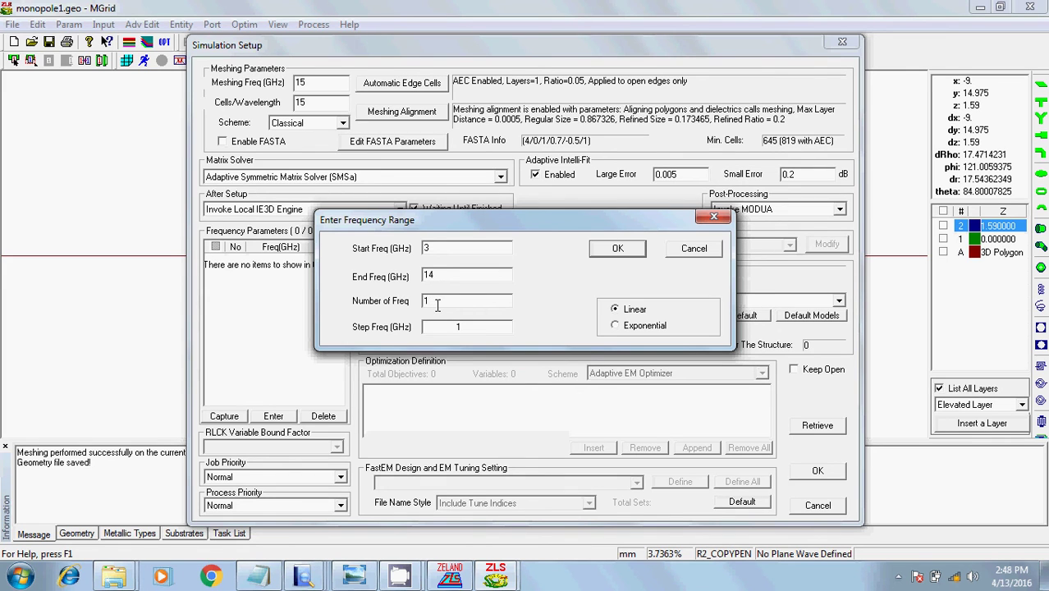
{"action": "type", "text": "51"}
{"action": "left_click", "coordinate": [618, 249]}
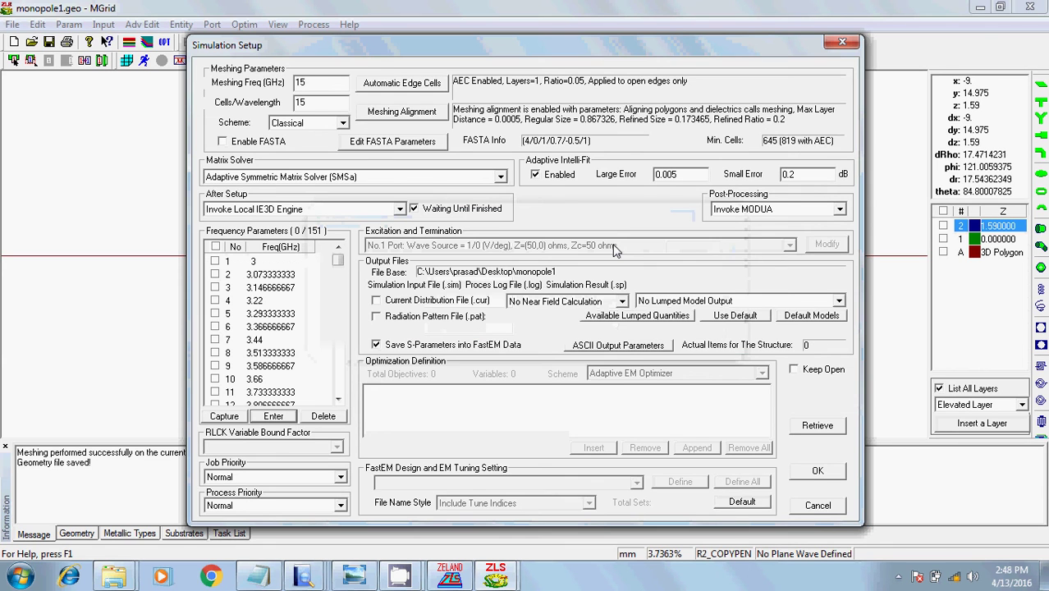
{"action": "left_click", "coordinate": [378, 317]}
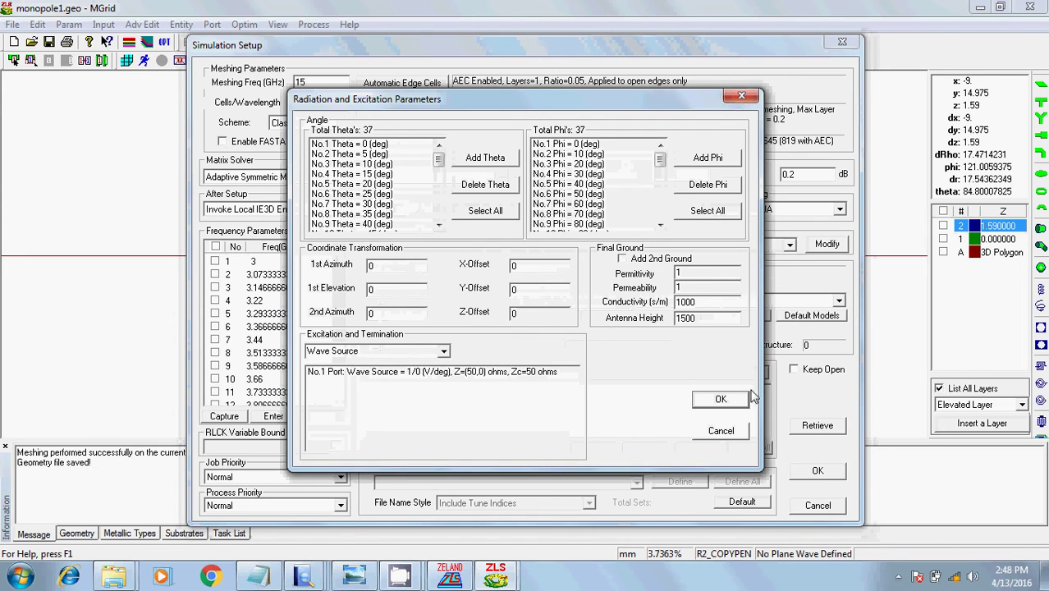
{"action": "left_click", "coordinate": [726, 400]}
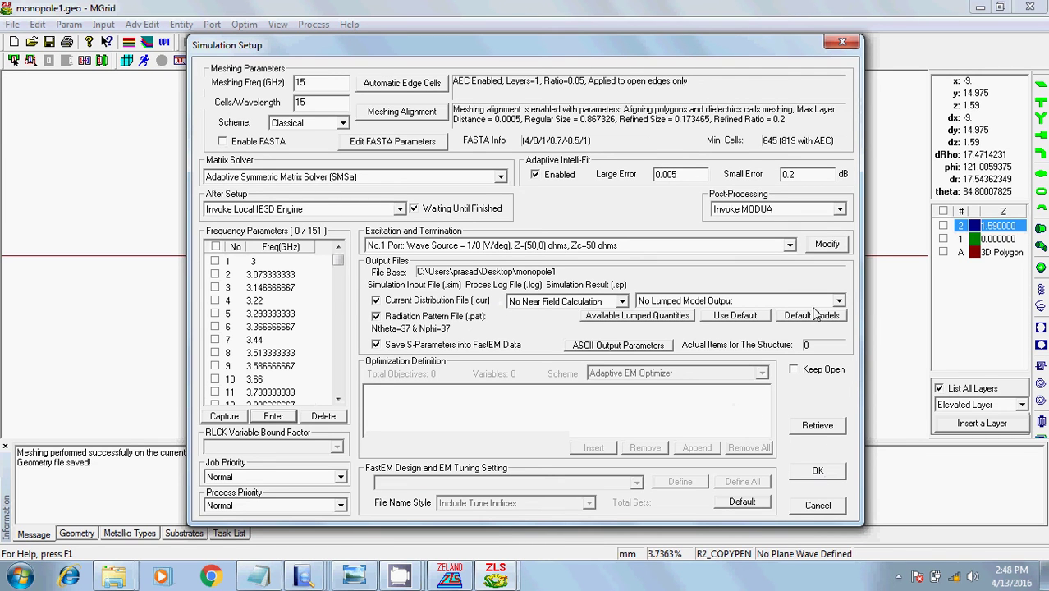
Accept the simulation setup, continue past the port warnings, and confirm starting the simulation
{"action": "left_click", "coordinate": [809, 473]}
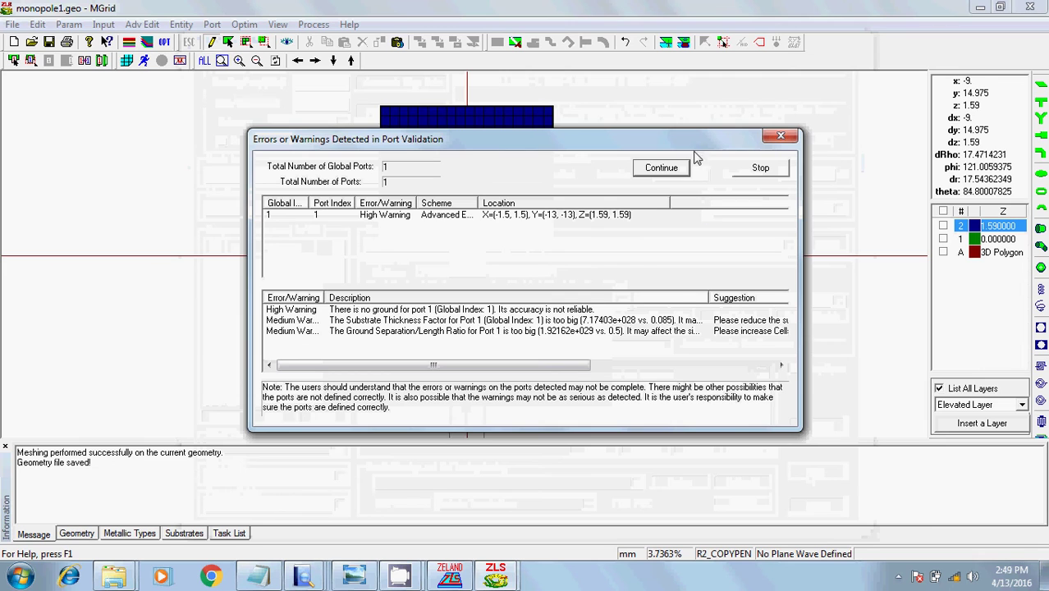
{"action": "left_click", "coordinate": [675, 169]}
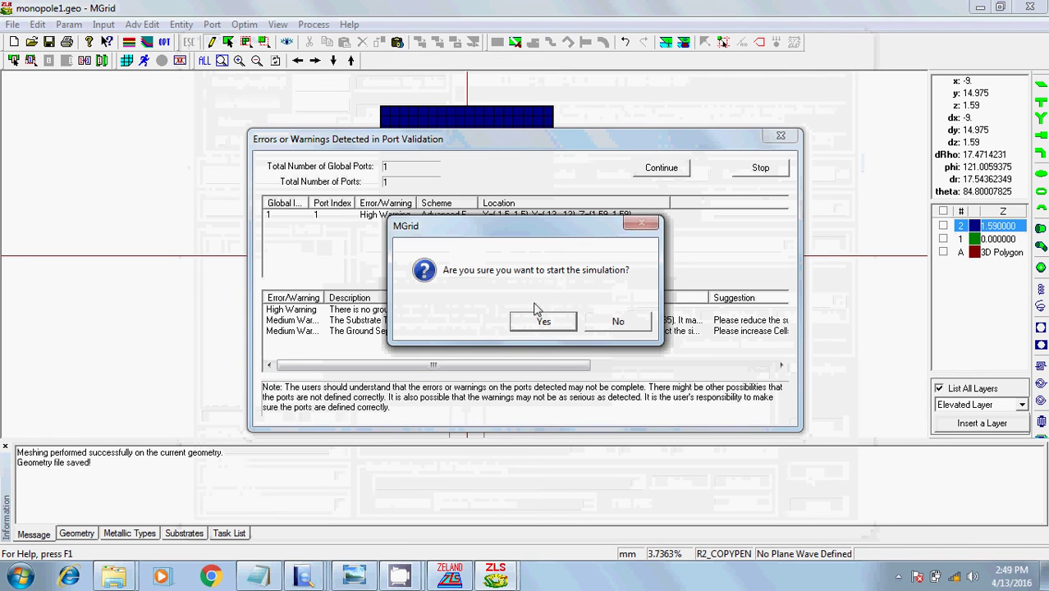
{"action": "left_click", "coordinate": [529, 322]}
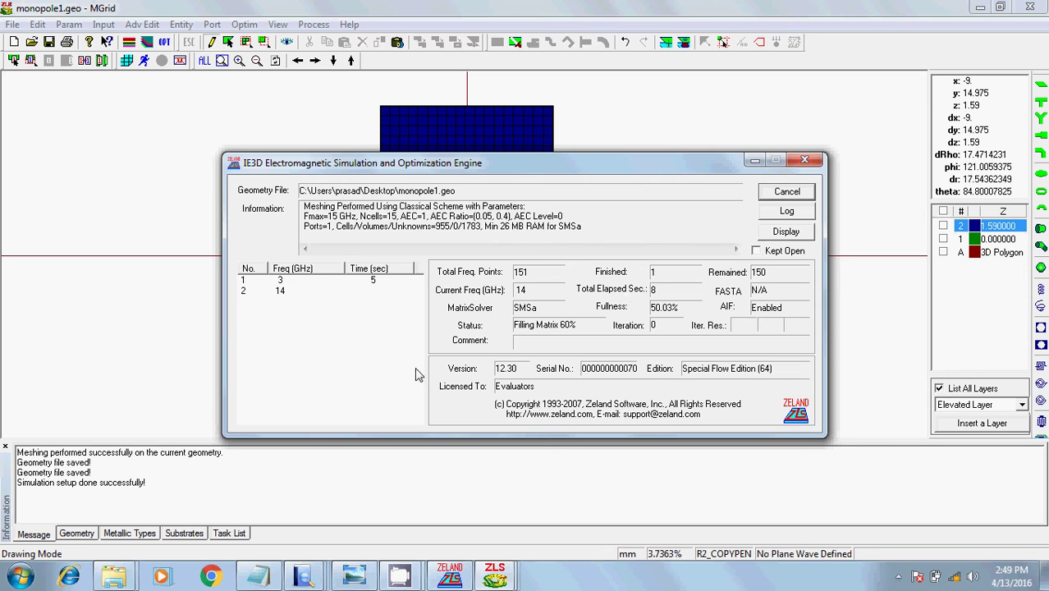
Minimize the open program windows to reveal the Windows desktop
{"action": "mouse_move", "coordinate": [408, 577]}
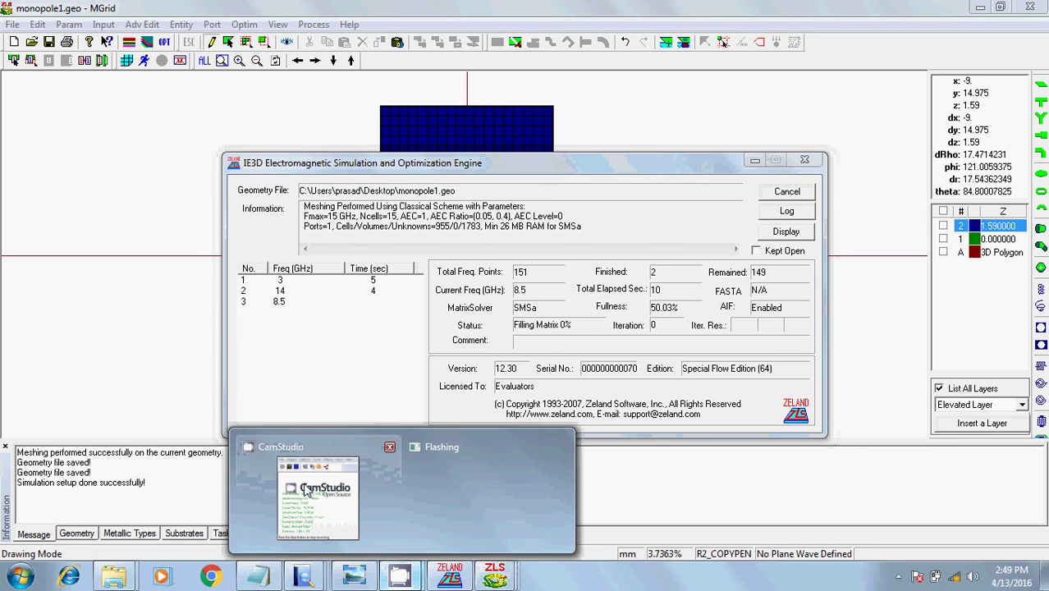
{"action": "left_click", "coordinate": [308, 491]}
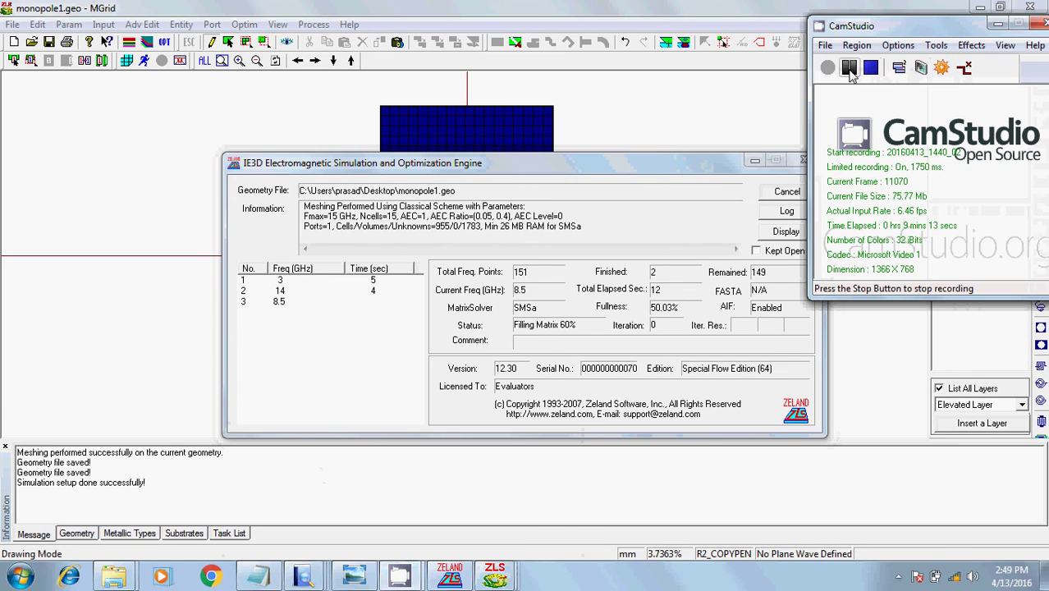
{"action": "left_click", "coordinate": [849, 67]}
{"action": "left_click", "coordinate": [828, 69]}
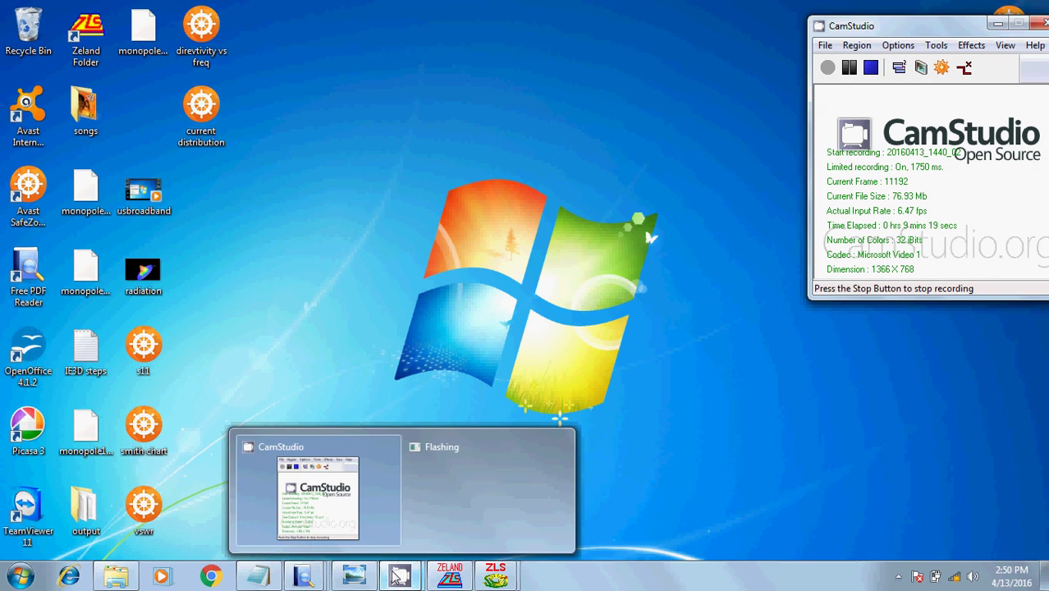
Open current distribution.pdf from the Free PDF Reader taskbar previews
{"action": "mouse_move", "coordinate": [361, 577]}
{"action": "mouse_move", "coordinate": [327, 574]}
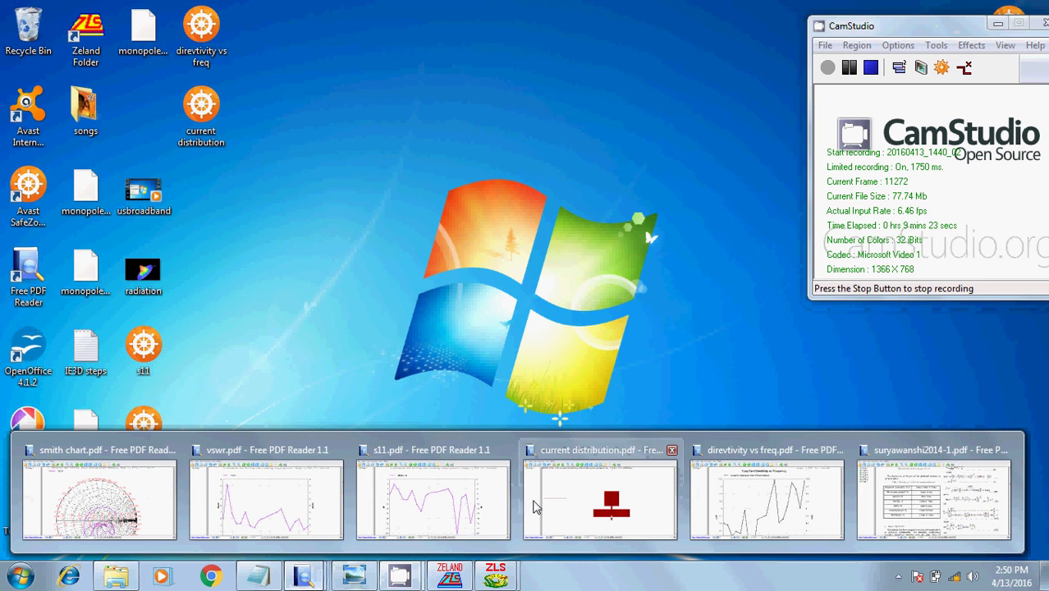
{"action": "left_click", "coordinate": [533, 506]}
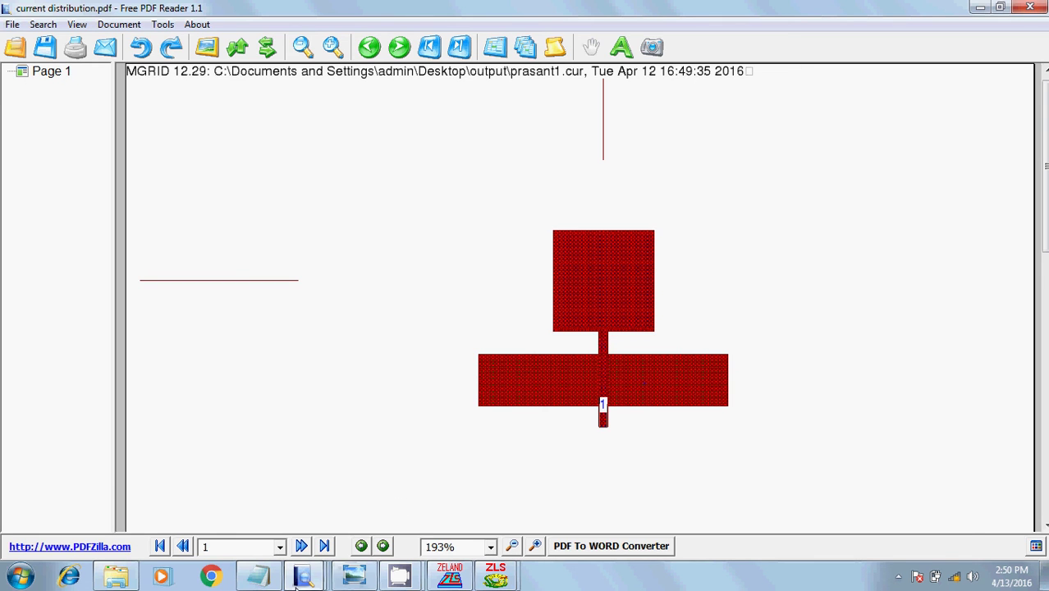
{"action": "mouse_move", "coordinate": [297, 580]}
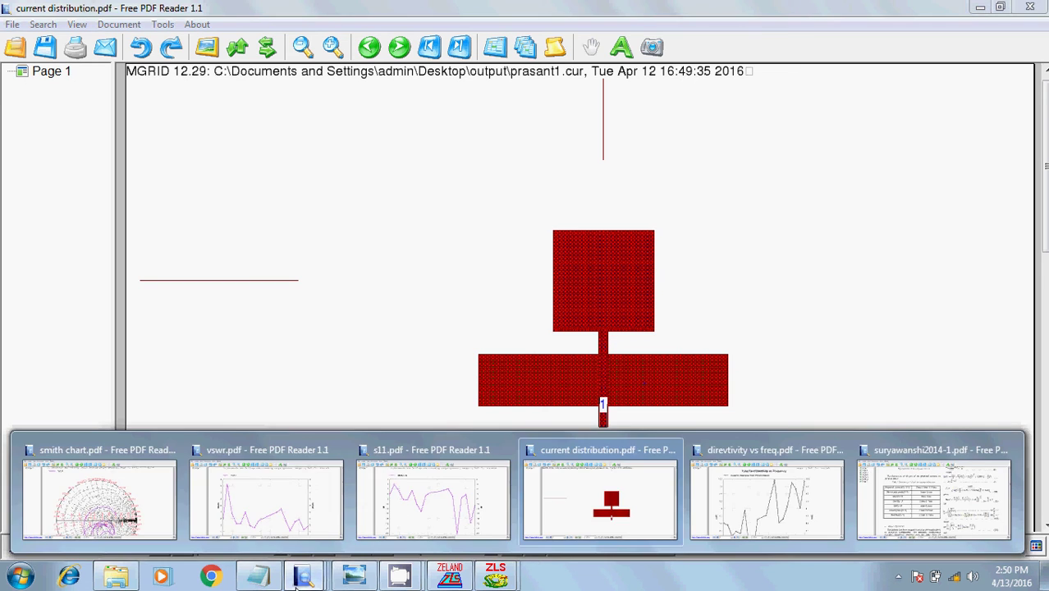
Switch to s11.pdf and scroll to see the 3–12 GHz dB[S(1,1)] curve
{"action": "left_click", "coordinate": [385, 522]}
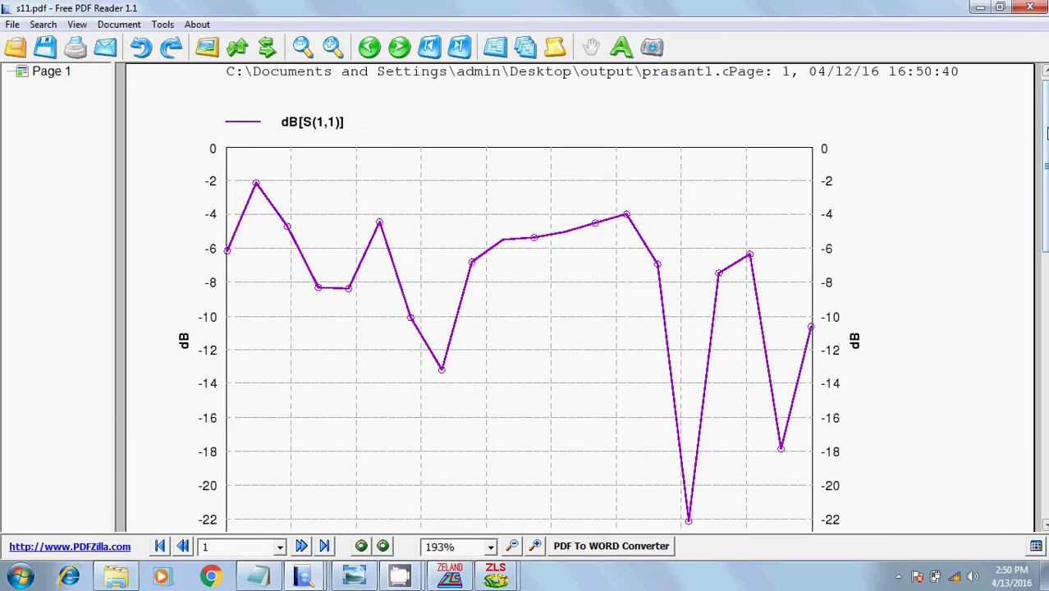
{"action": "left_click_drag", "start_coordinate": [1046, 135], "coordinate": [1046, 162]}
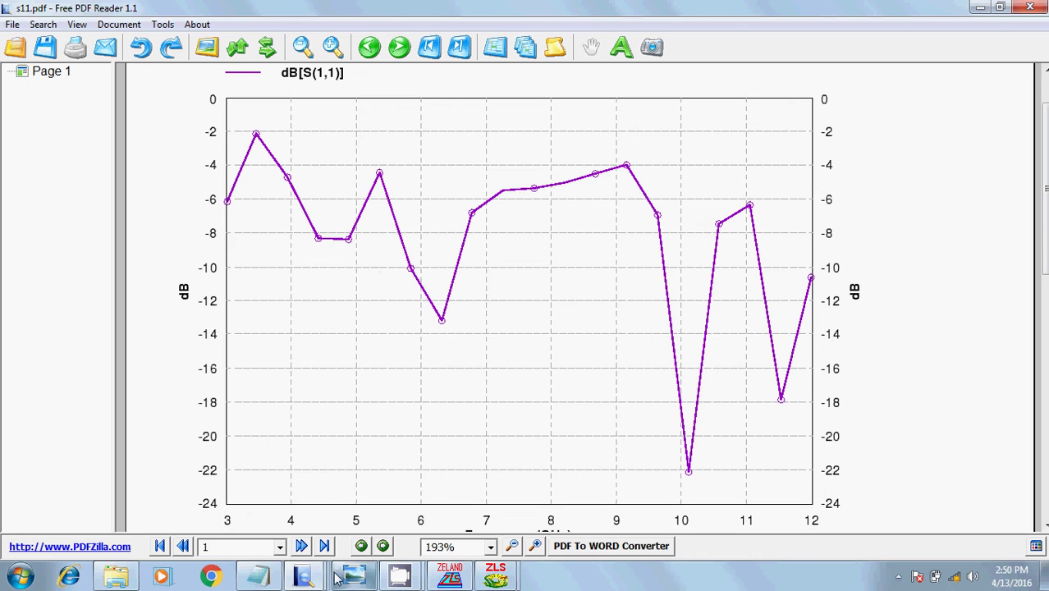
Show vswr.pdf down to its Frequency (GHz) axis, with a minimum near 1.2 at 10.1 GHz
{"action": "mouse_move", "coordinate": [301, 581]}
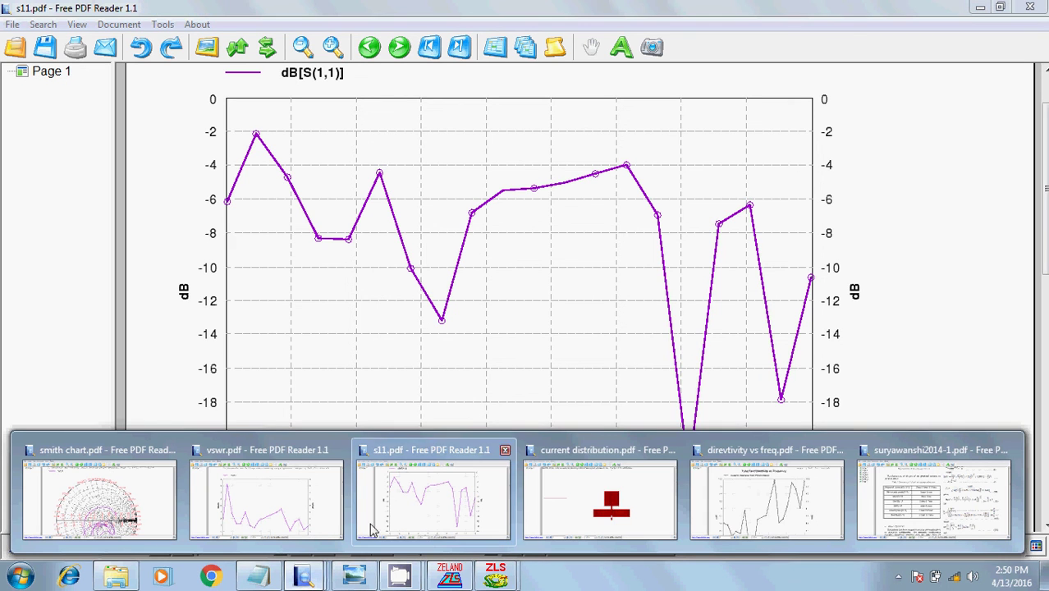
{"action": "left_click", "coordinate": [304, 526]}
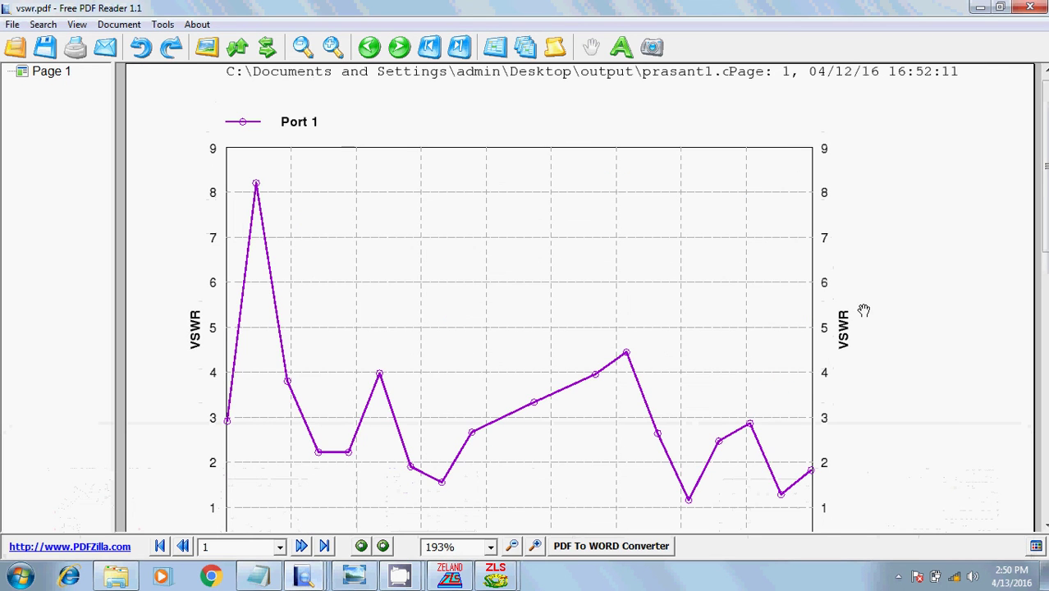
{"action": "scroll", "coordinate": [1043, 523], "scroll_direction": "down", "scroll_amount": 3}
{"action": "scroll", "coordinate": [819, 249], "scroll_direction": "up", "scroll_amount": 2}
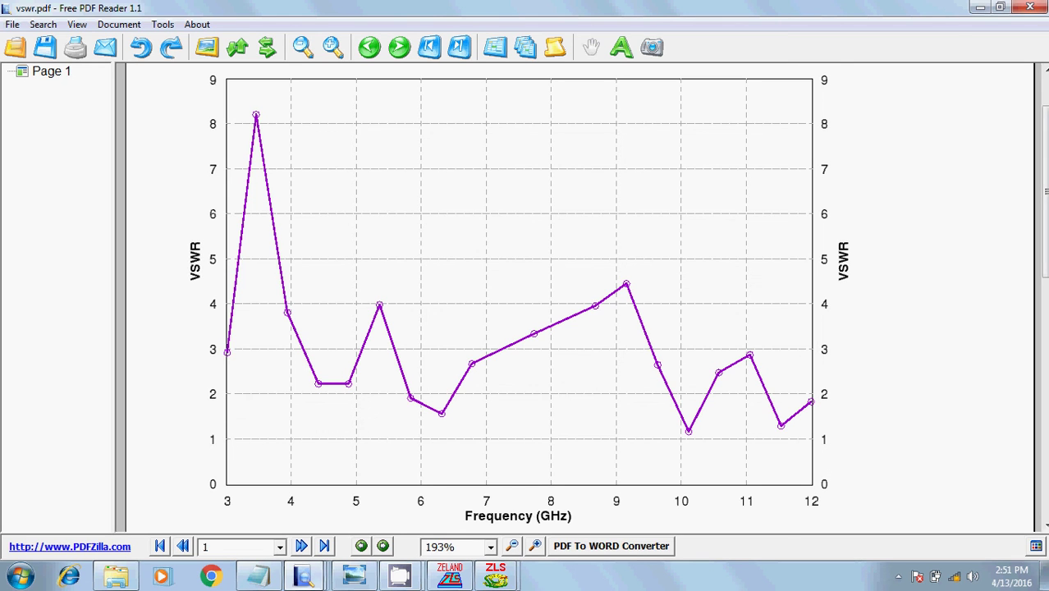
{"action": "mouse_move", "coordinate": [300, 579]}
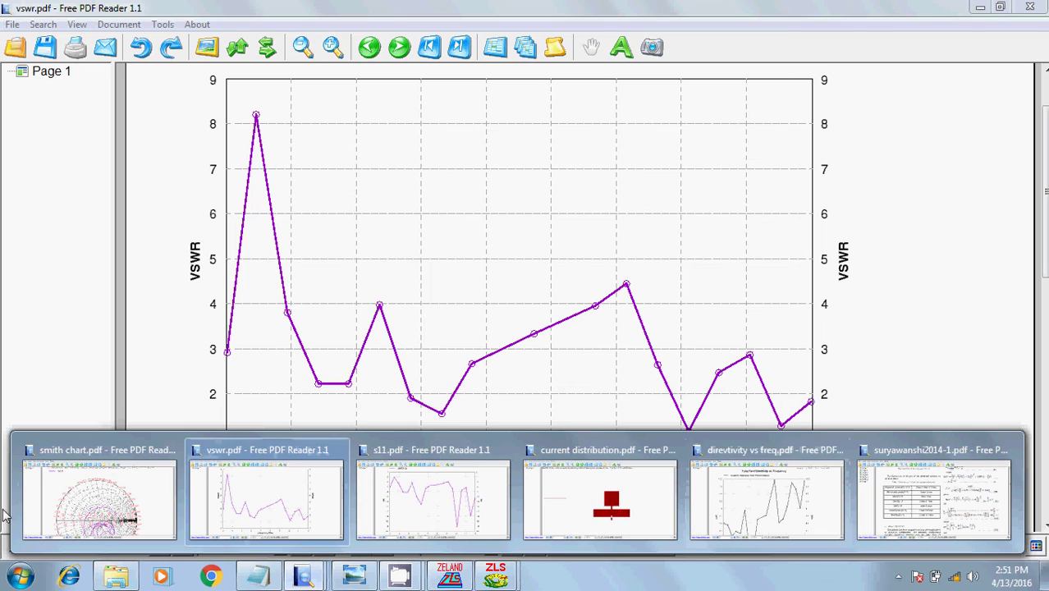
View smith chart.pdf, compare it with s11.pdf, and return to the Smith chart
{"action": "left_click", "coordinate": [47, 513]}
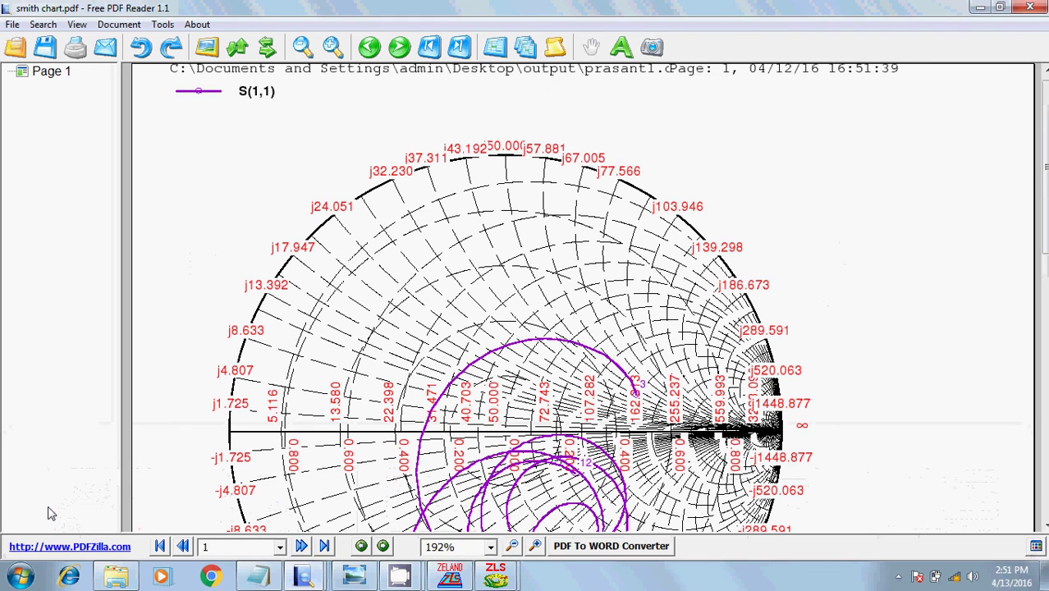
{"action": "scroll", "coordinate": [514, 296], "scroll_direction": "down", "scroll_amount": 5}
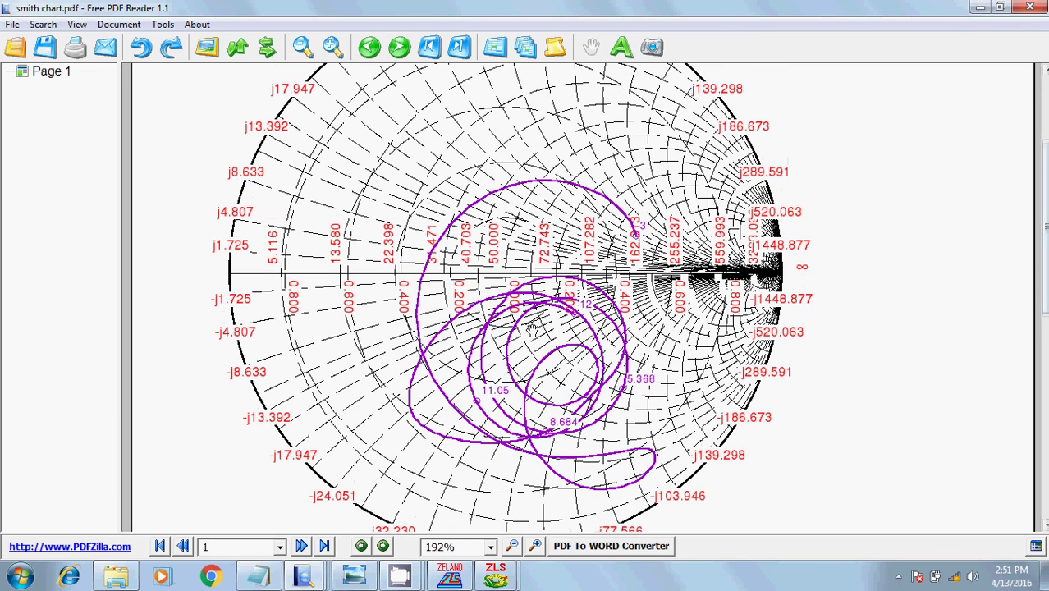
{"action": "mouse_move", "coordinate": [322, 585]}
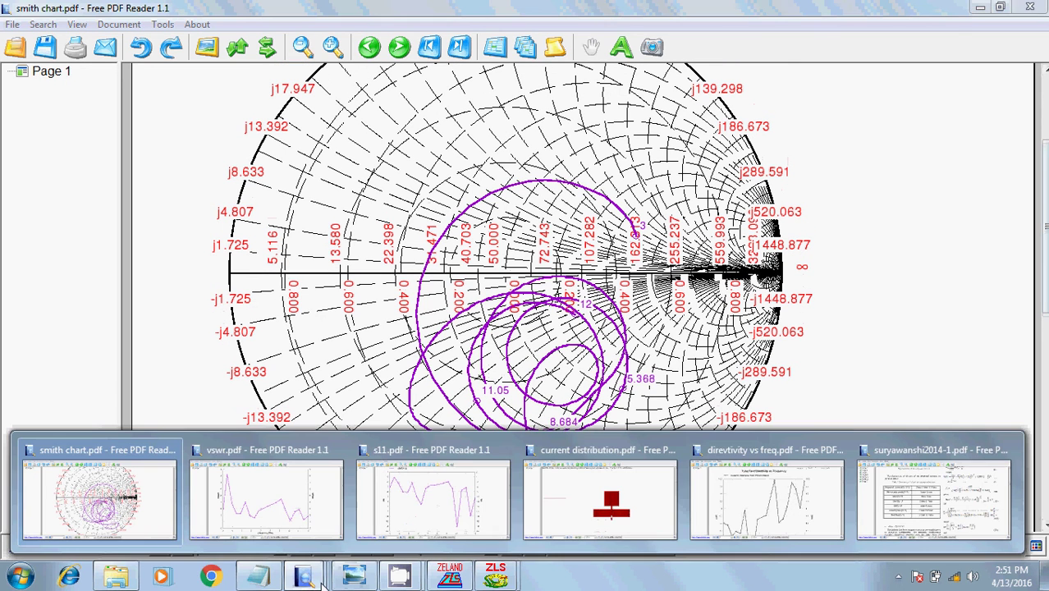
{"action": "left_click", "coordinate": [467, 472]}
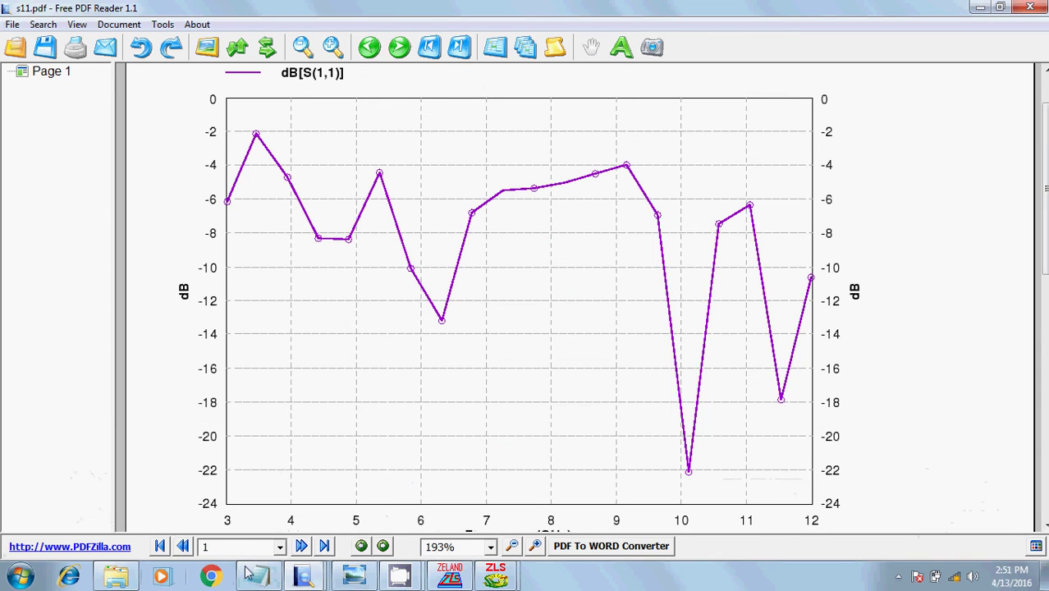
{"action": "mouse_move", "coordinate": [308, 578]}
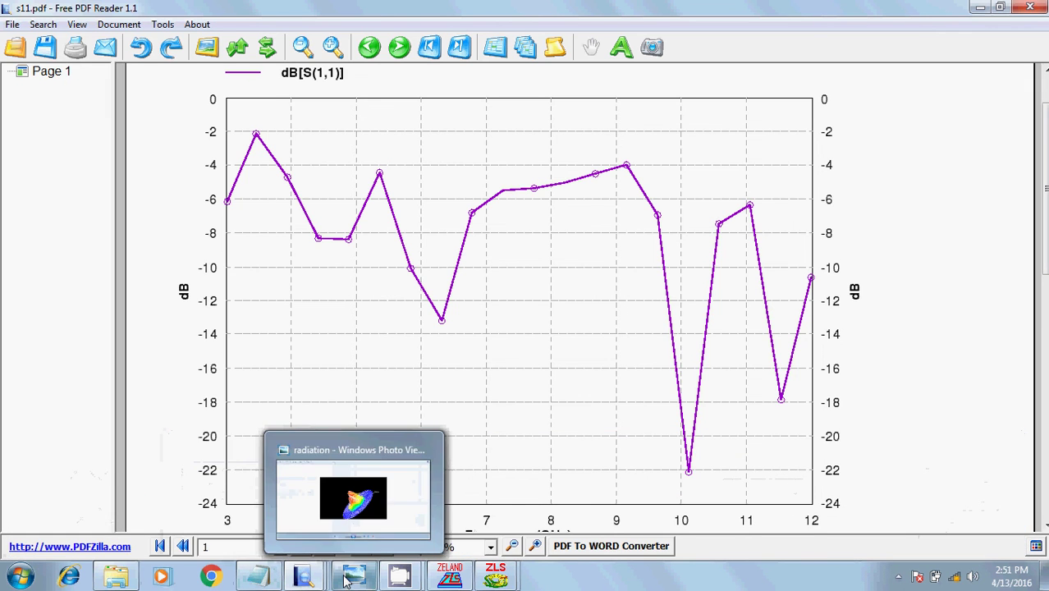
{"action": "left_click", "coordinate": [138, 515]}
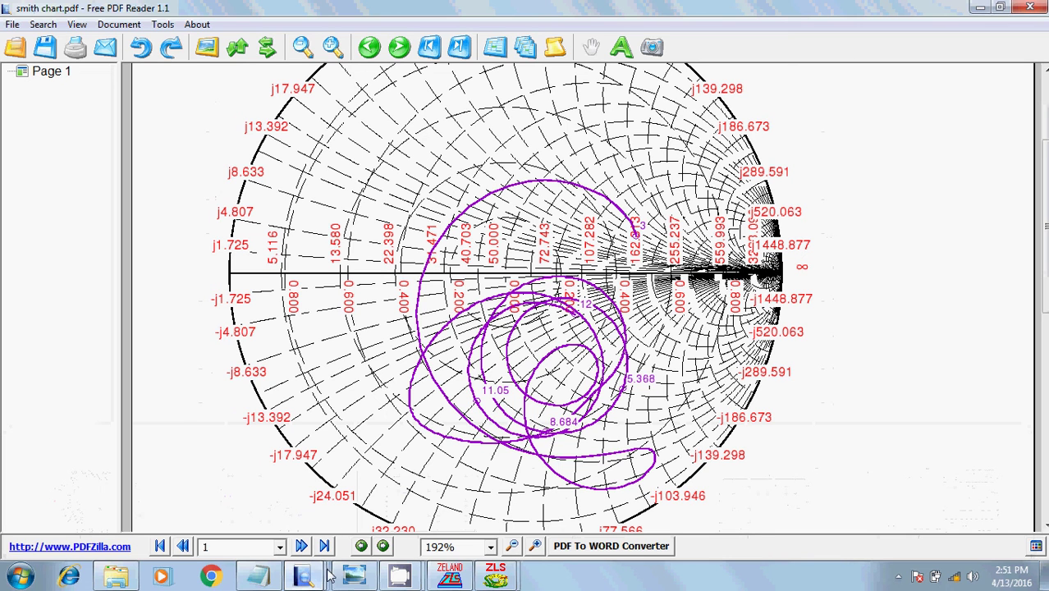
Show direvtivity vs freq.pdf and scroll through the directivity curve peaking near 10.2 dBi
{"action": "mouse_move", "coordinate": [304, 576]}
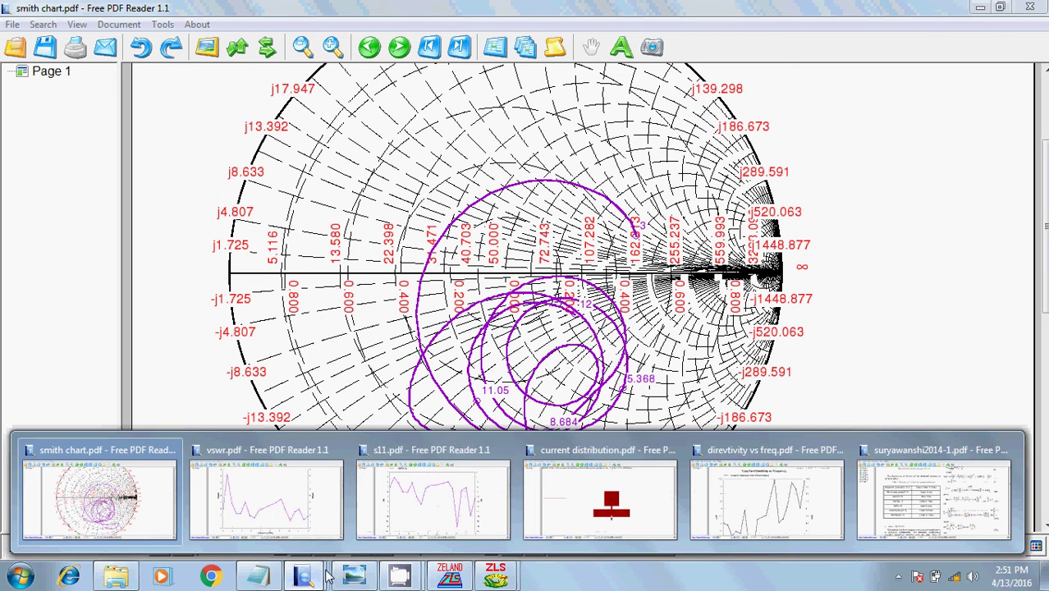
{"action": "left_click", "coordinate": [781, 513]}
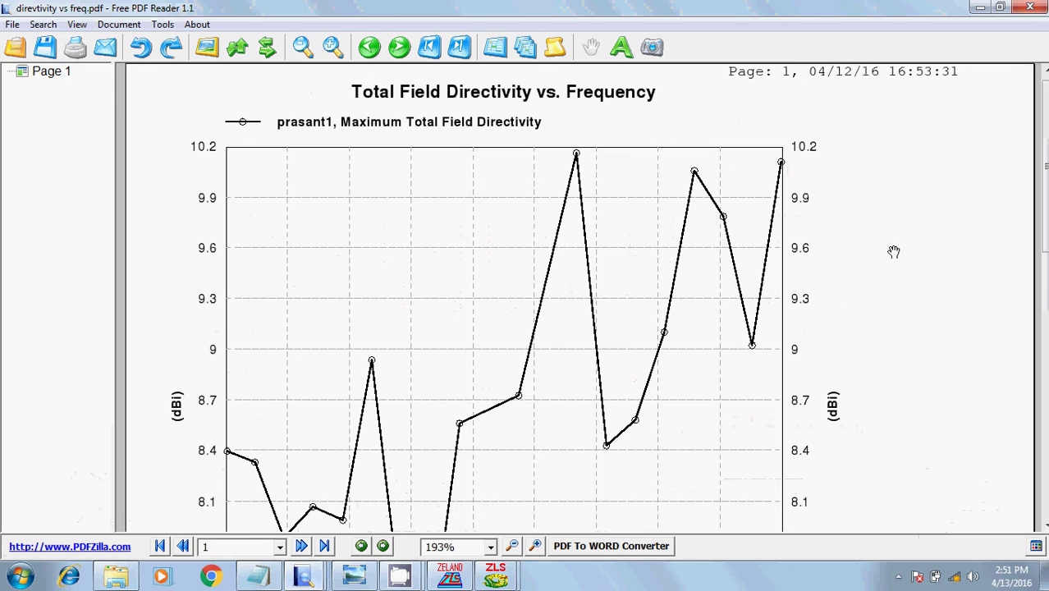
{"action": "scroll", "coordinate": [504, 295], "scroll_direction": "down", "scroll_amount": 3}
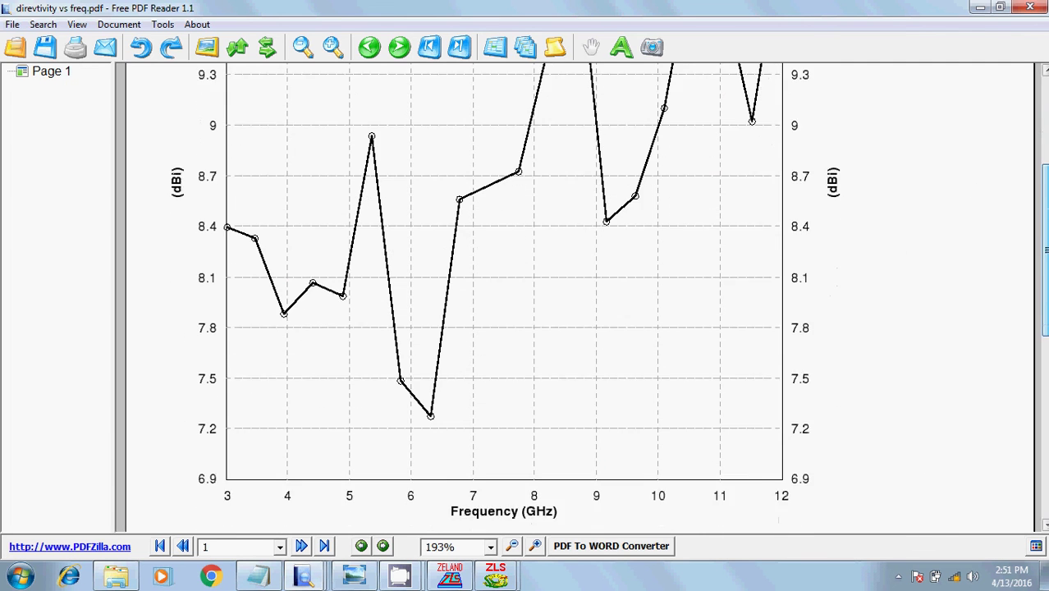
{"action": "scroll", "coordinate": [504, 295], "scroll_direction": "up", "scroll_amount": 1}
{"action": "scroll", "coordinate": [504, 296], "scroll_direction": "up", "scroll_amount": 2}
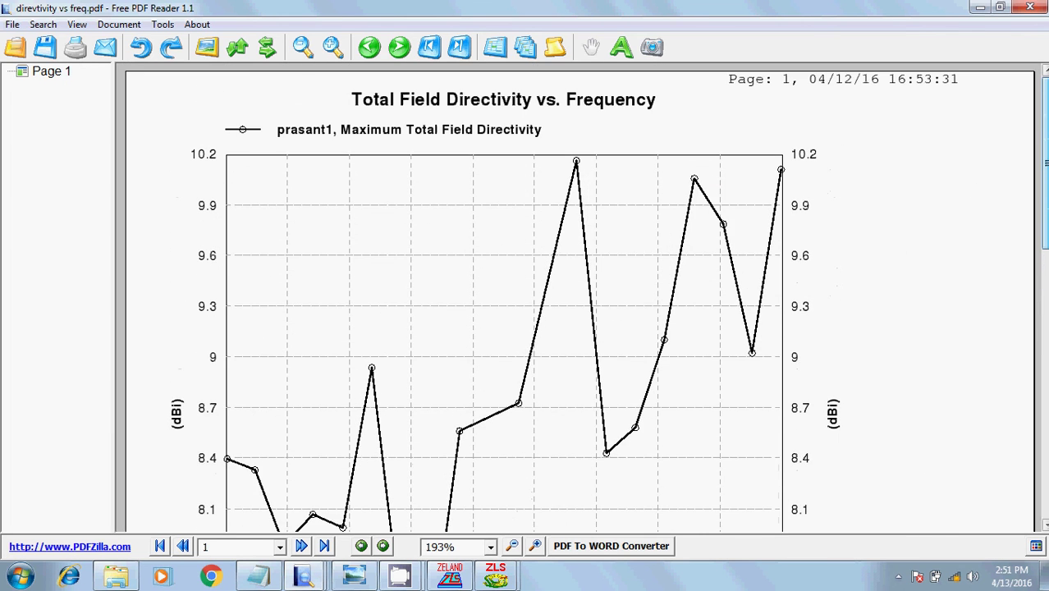
{"action": "scroll", "coordinate": [832, 157], "scroll_direction": "down", "scroll_amount": 1}
{"action": "scroll", "coordinate": [832, 157], "scroll_direction": "up", "scroll_amount": 1}
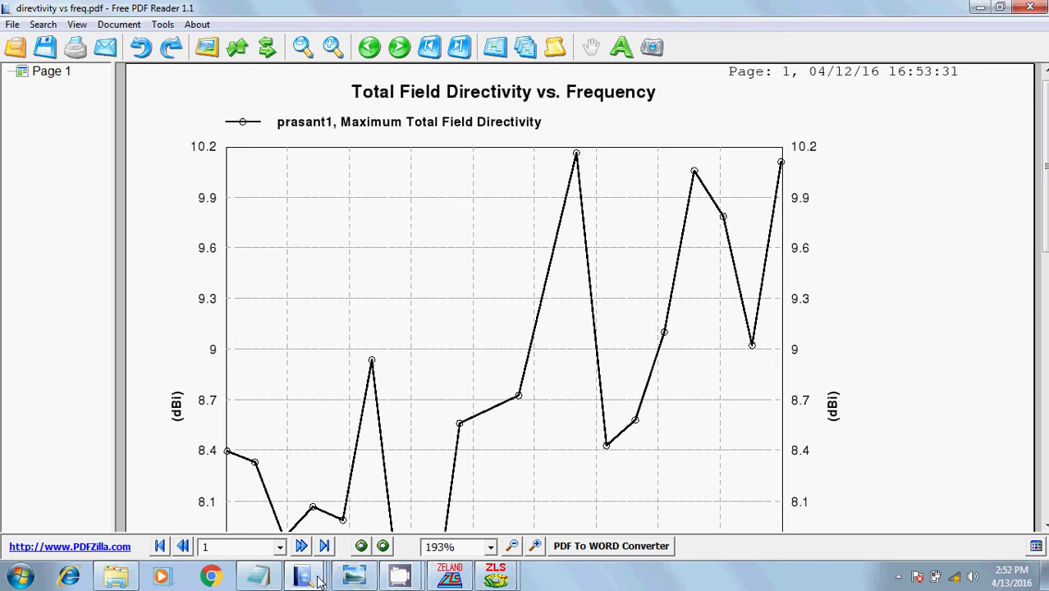
{"action": "mouse_move", "coordinate": [318, 580]}
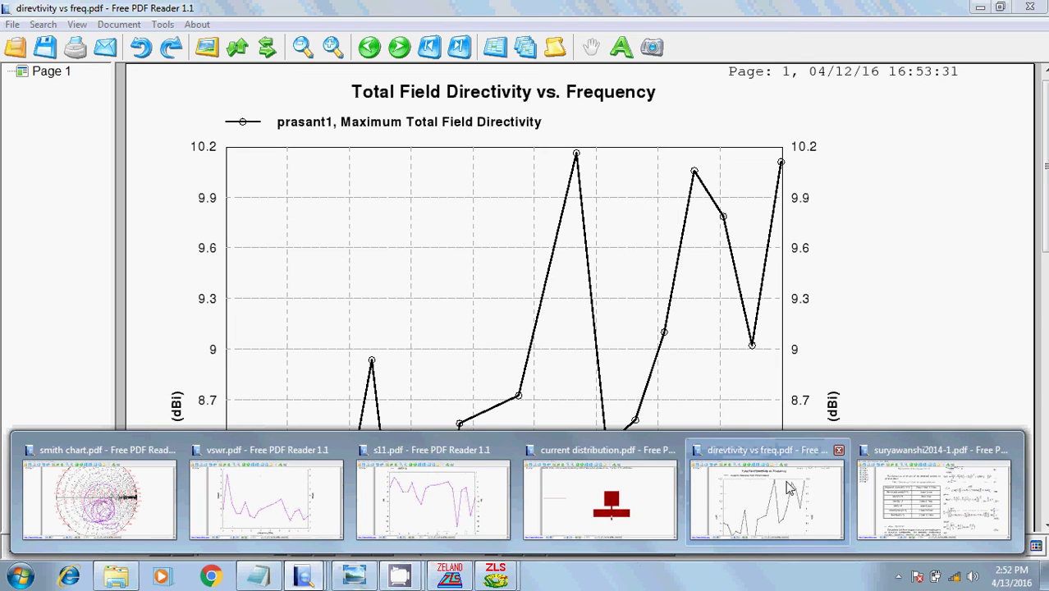